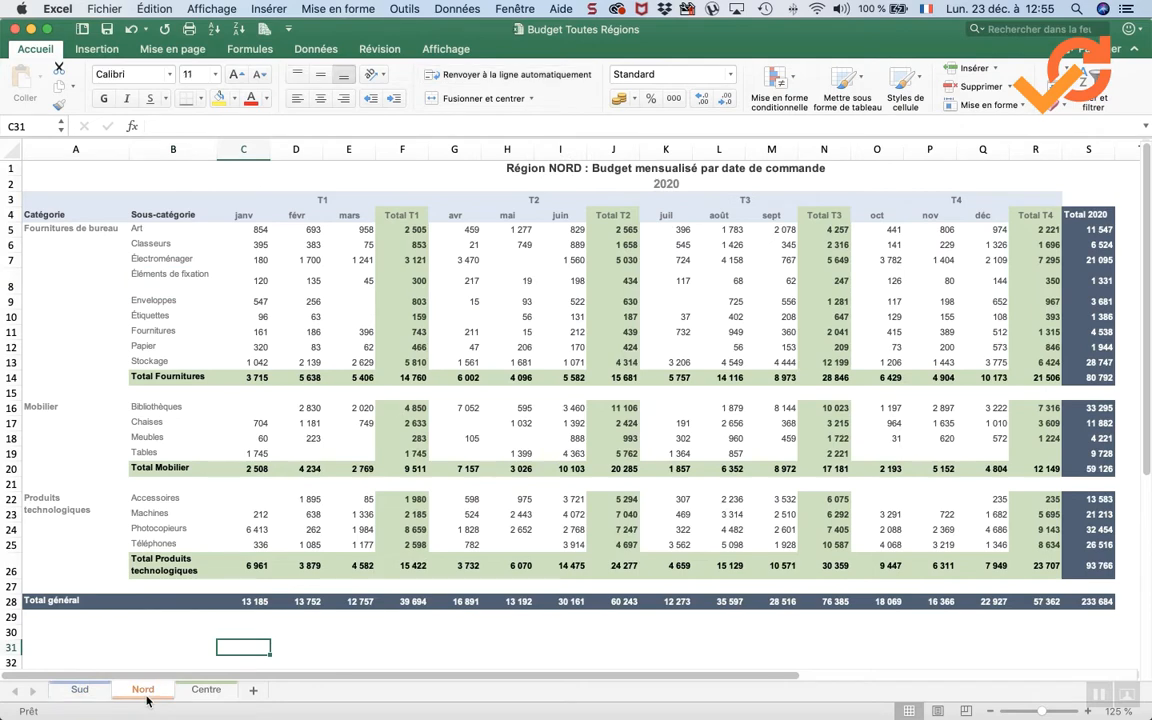
View the Centre region sheet of Budget Toutes Régions, and bring up the Budget workbook window.
click(206, 694)
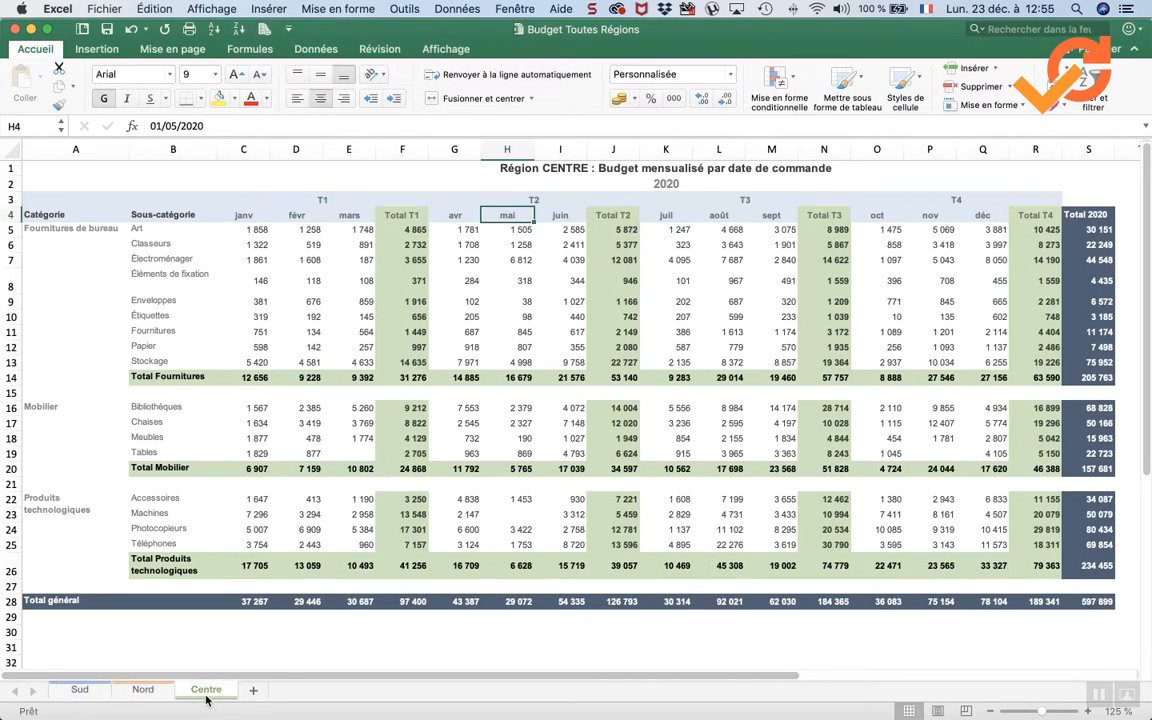
click(446, 49)
click(514, 8)
click(527, 206)
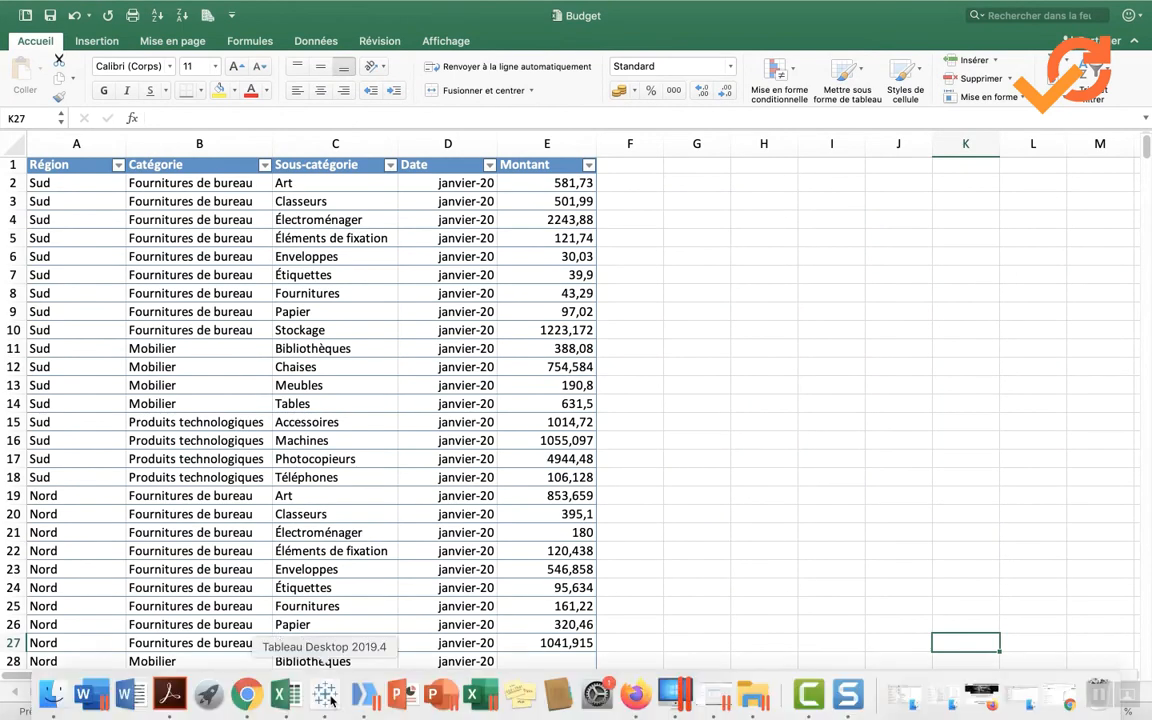
Switch to Tableau, drill down TRIMESTRE(Date) in the Budget par Région et Catégorie table and expand Région in the Graphe chart.
click(329, 698)
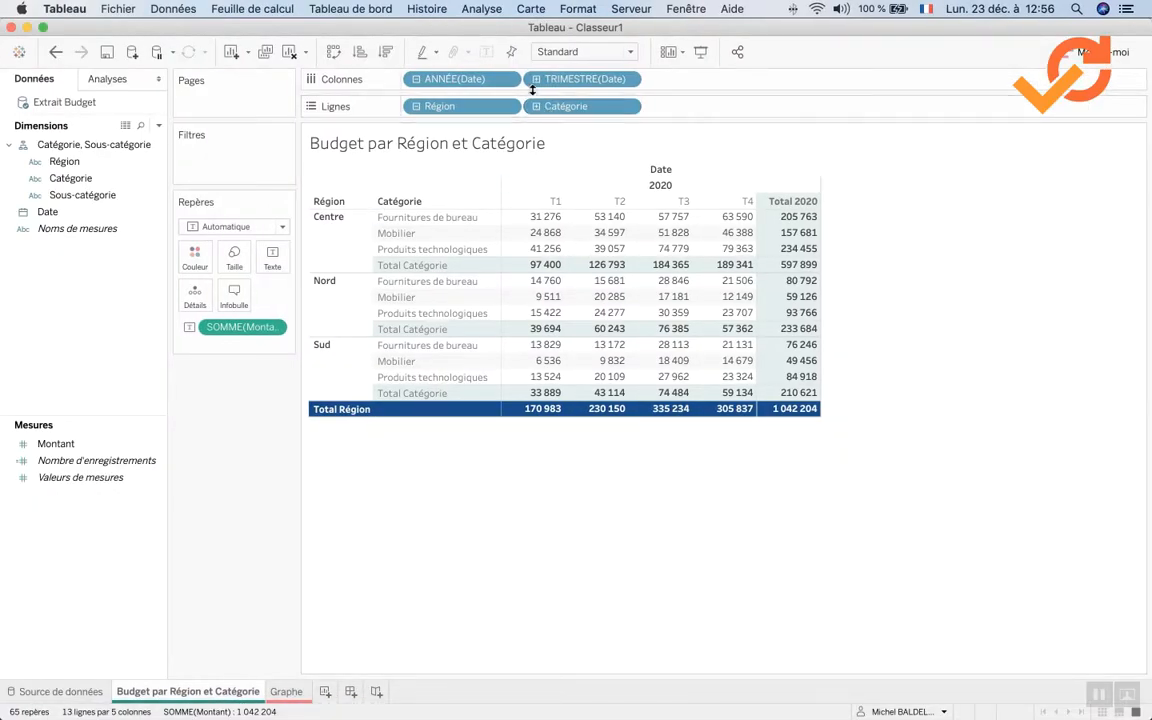
click(536, 79)
click(287, 691)
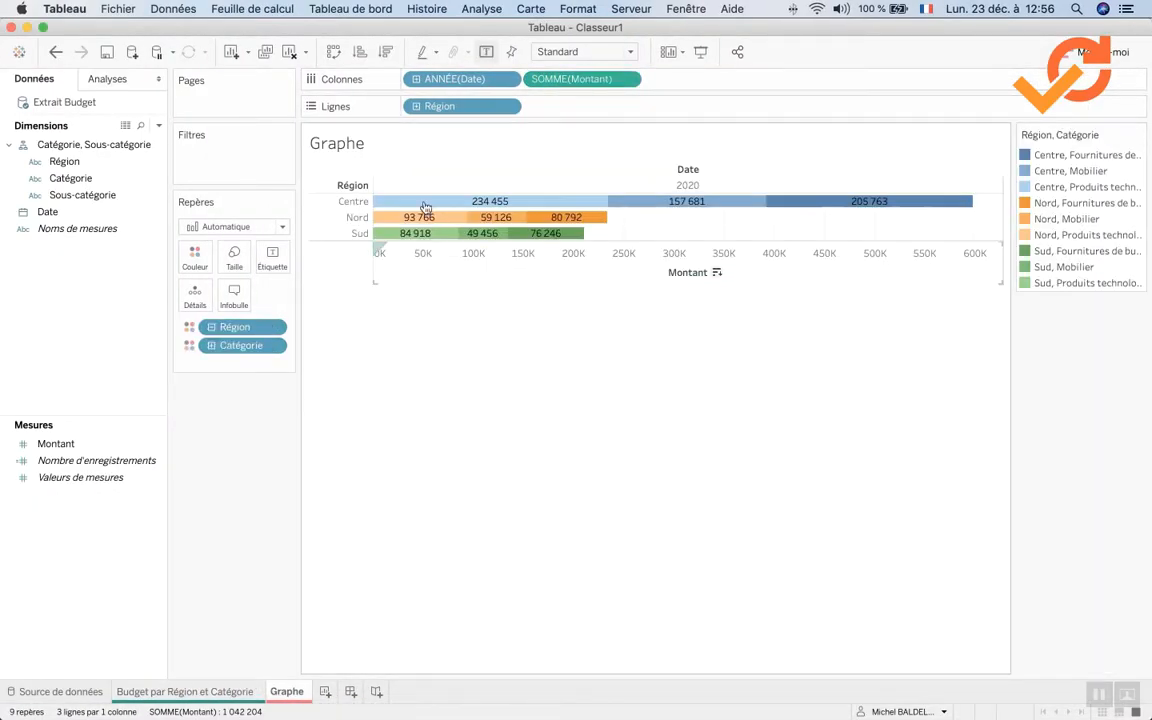
click(415, 106)
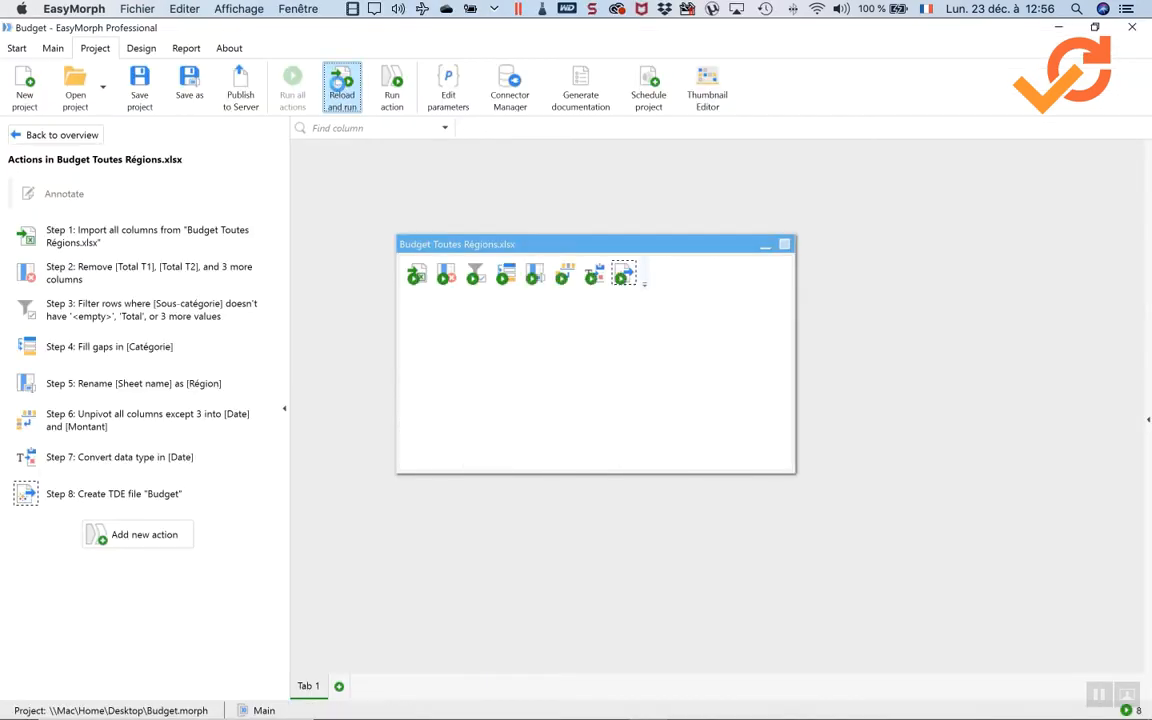
Switch to EasyMorph and reload and run the Budget project's actions.
click(340, 84)
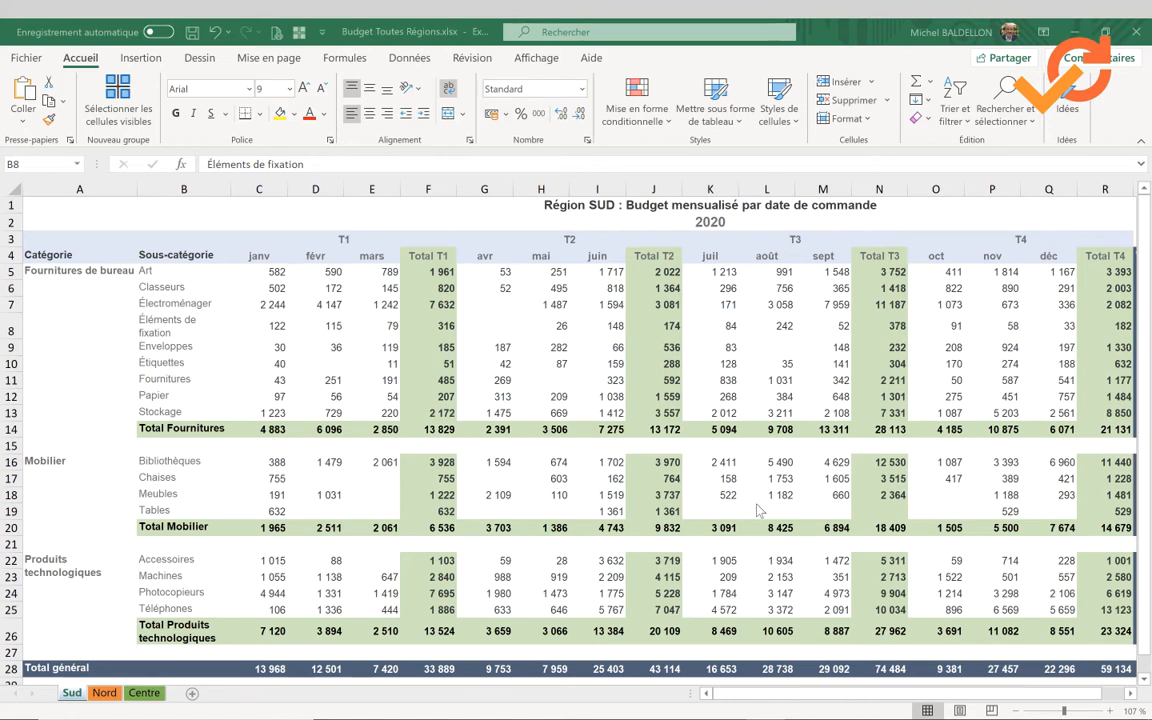
Switch to Excel and compare the layouts of the Sud, Nord and Centre sheets in Budget Toutes Régions.xlsx.
click(115, 690)
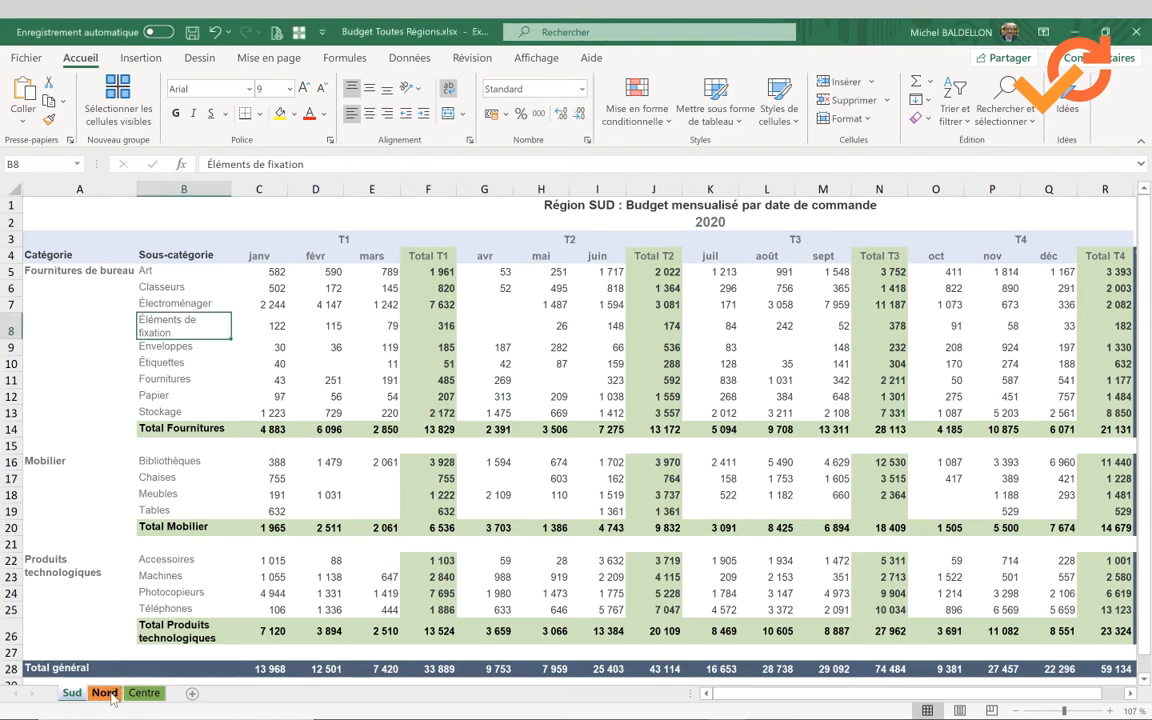
click(108, 693)
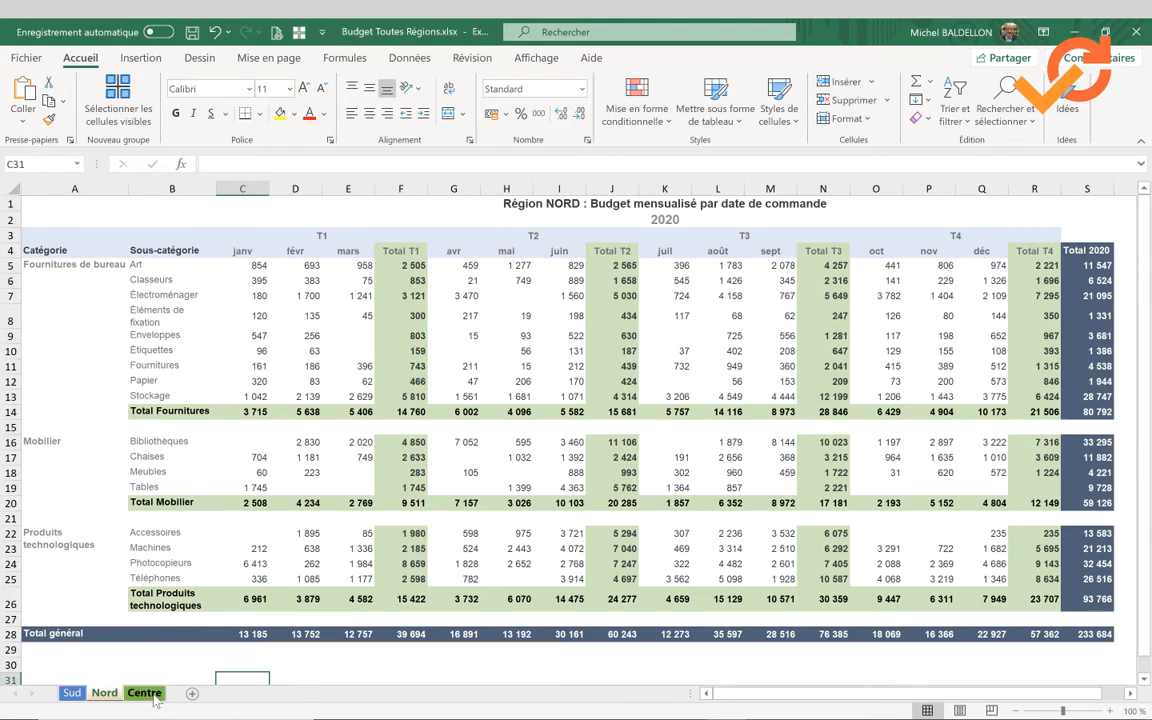
click(73, 694)
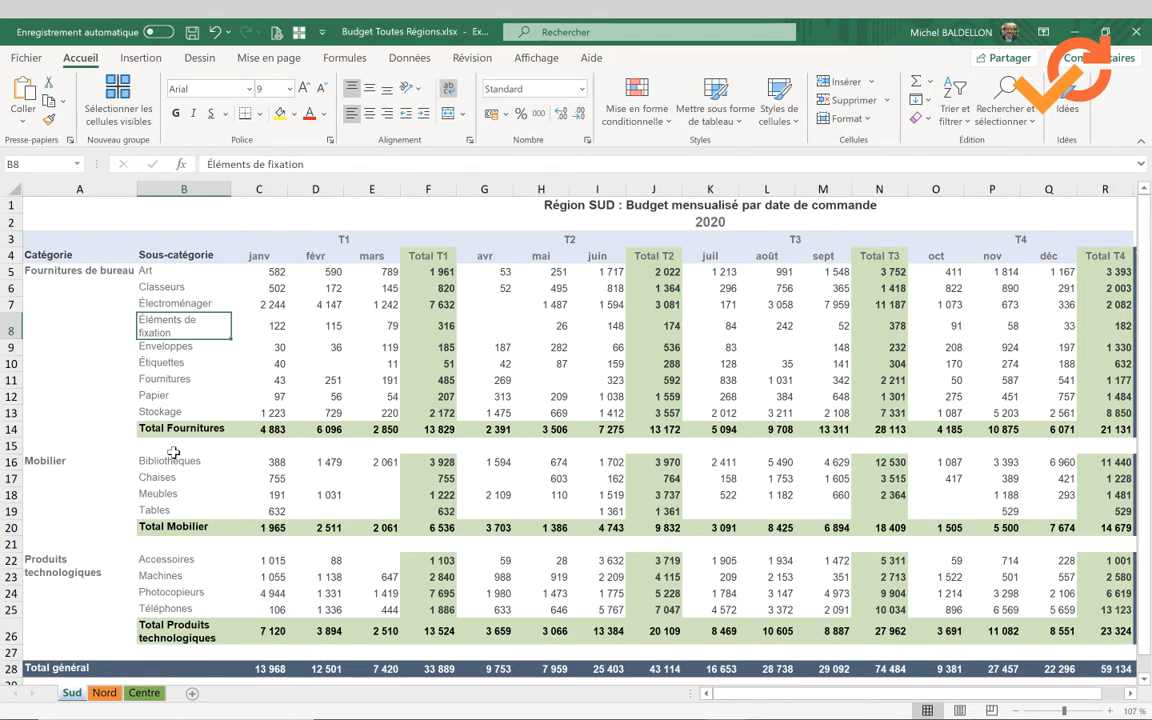
mouse_move(263, 716)
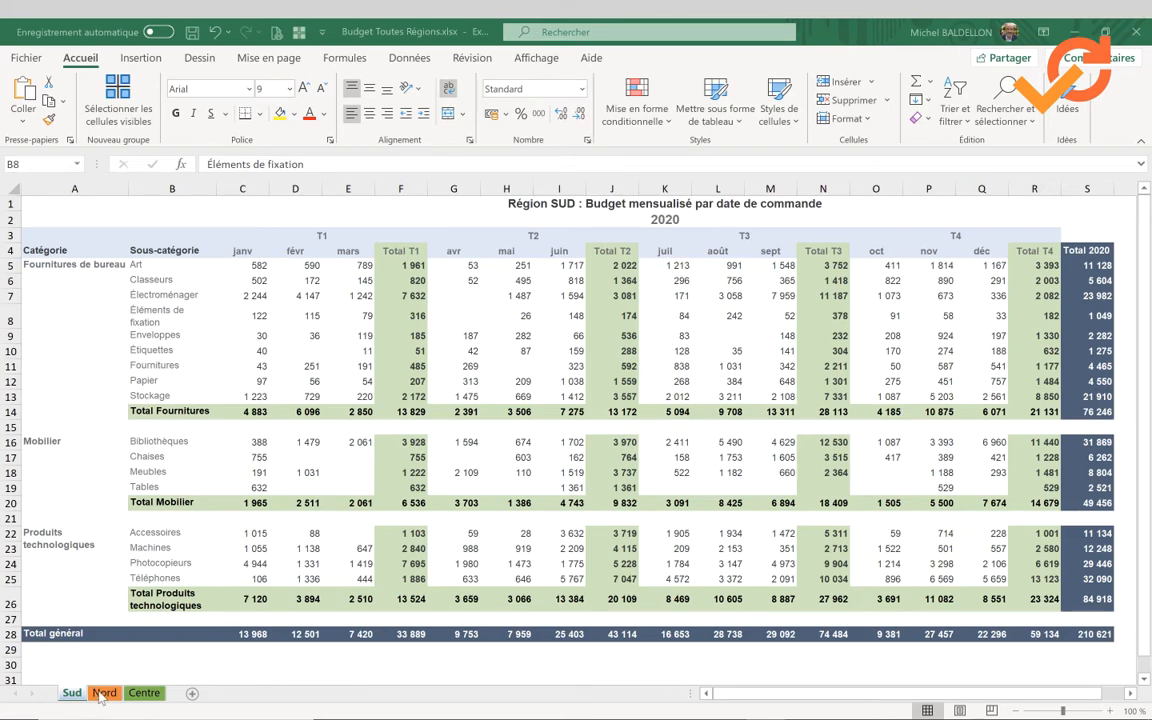
click(148, 694)
click(104, 693)
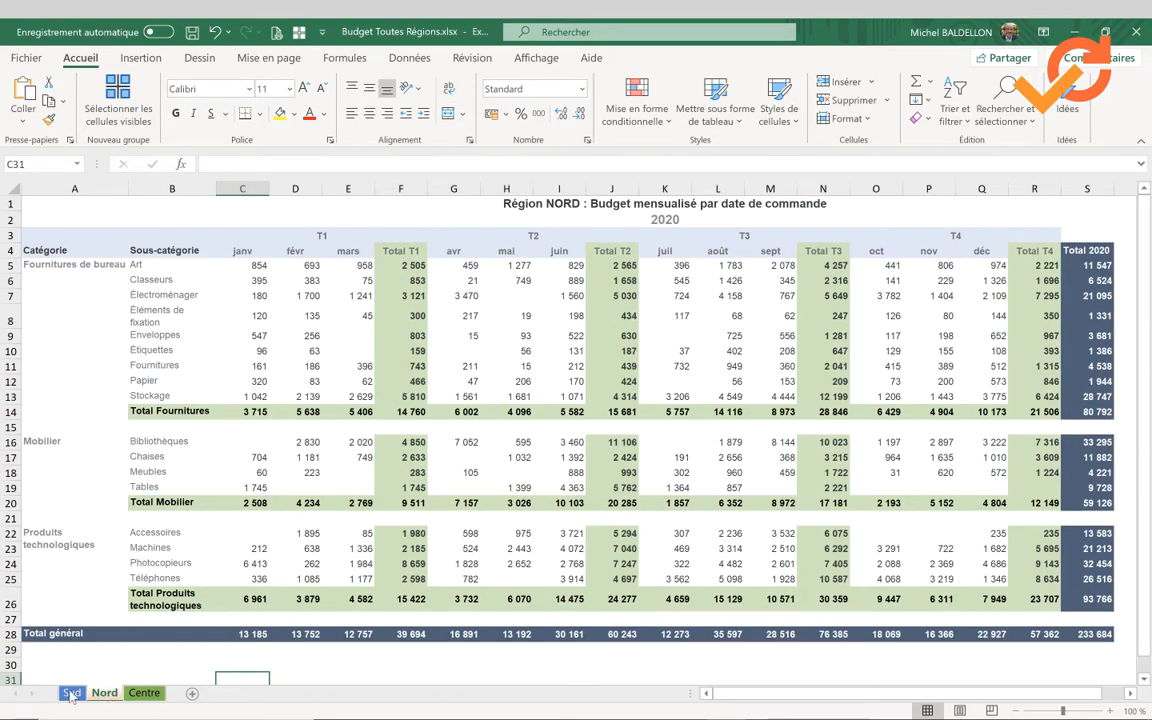
click(70, 693)
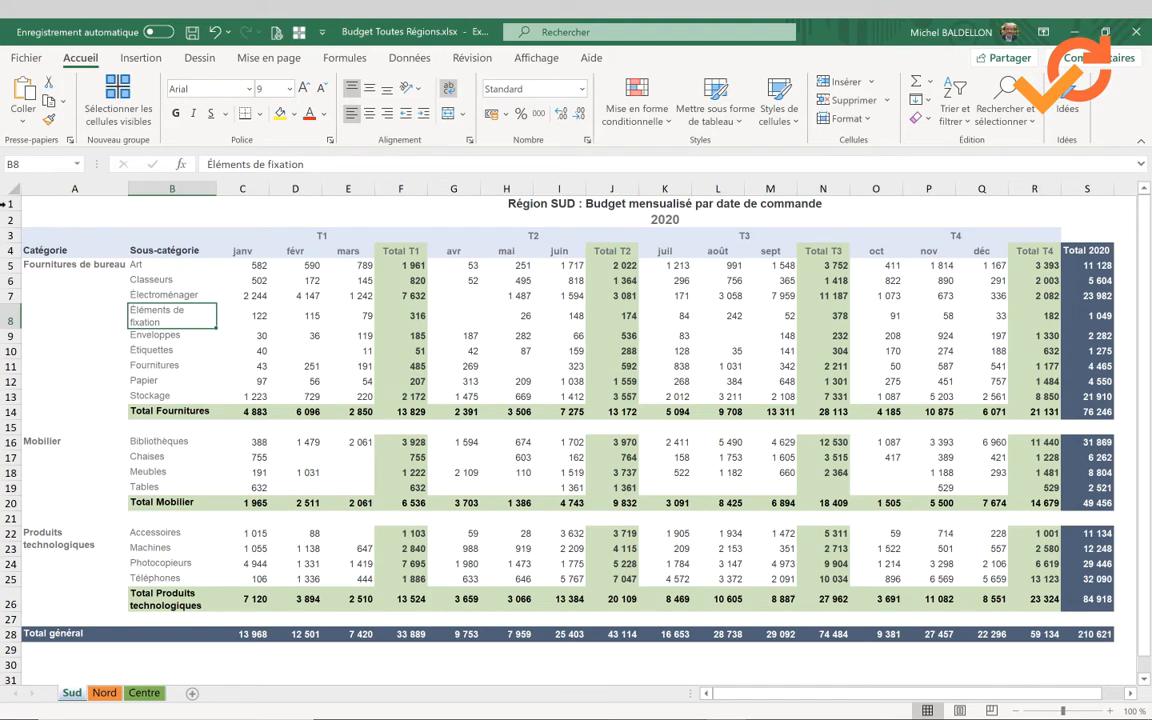
Highlight title rows 1 to 3, header row 4, and total columns F, J, N, R and S in the Sud sheet.
drag(8, 203, 10, 232)
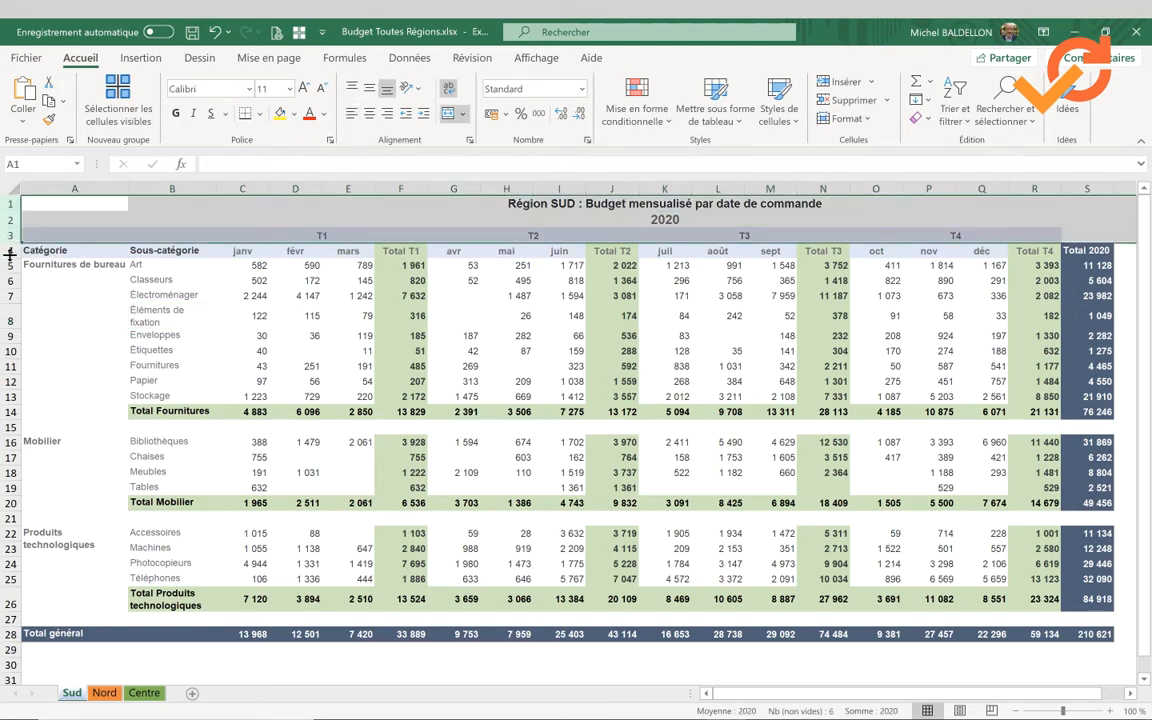
click(8, 251)
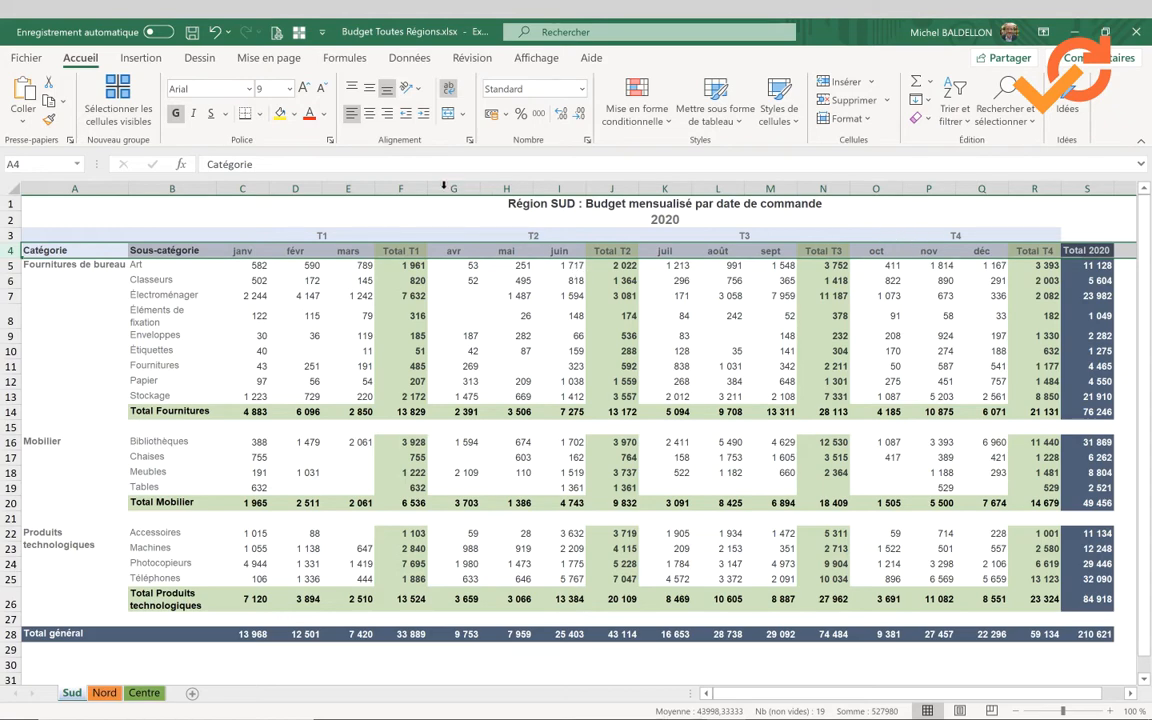
click(400, 188)
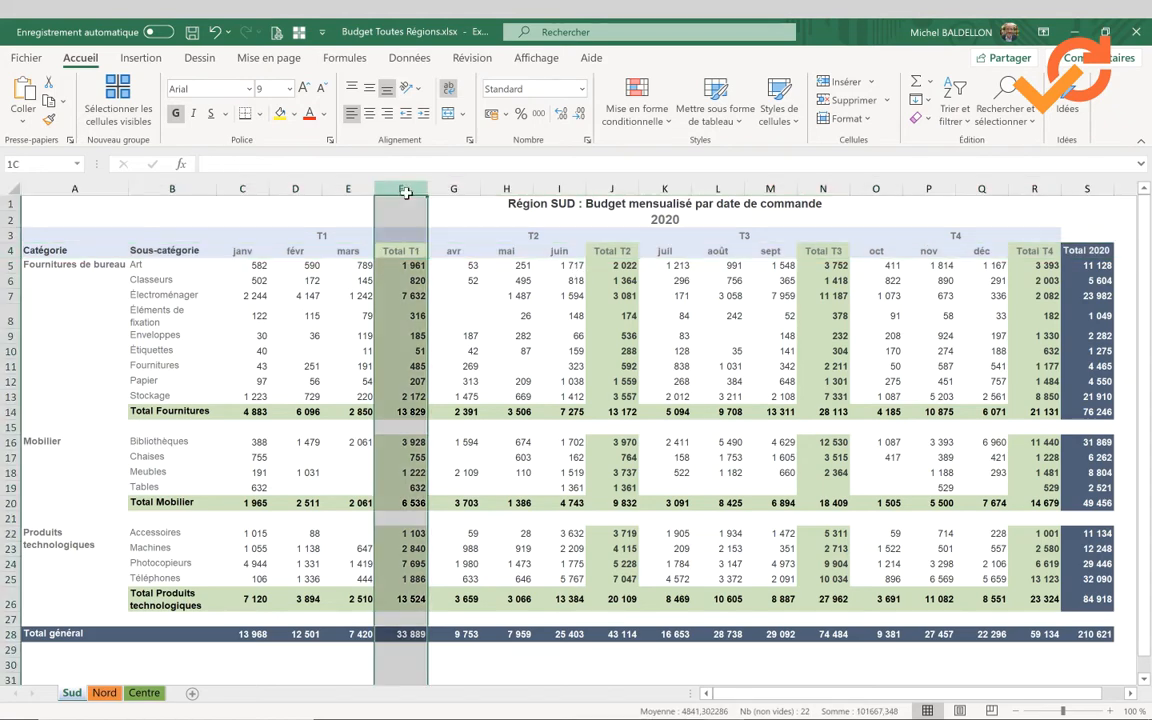
click(612, 188)
click(822, 188)
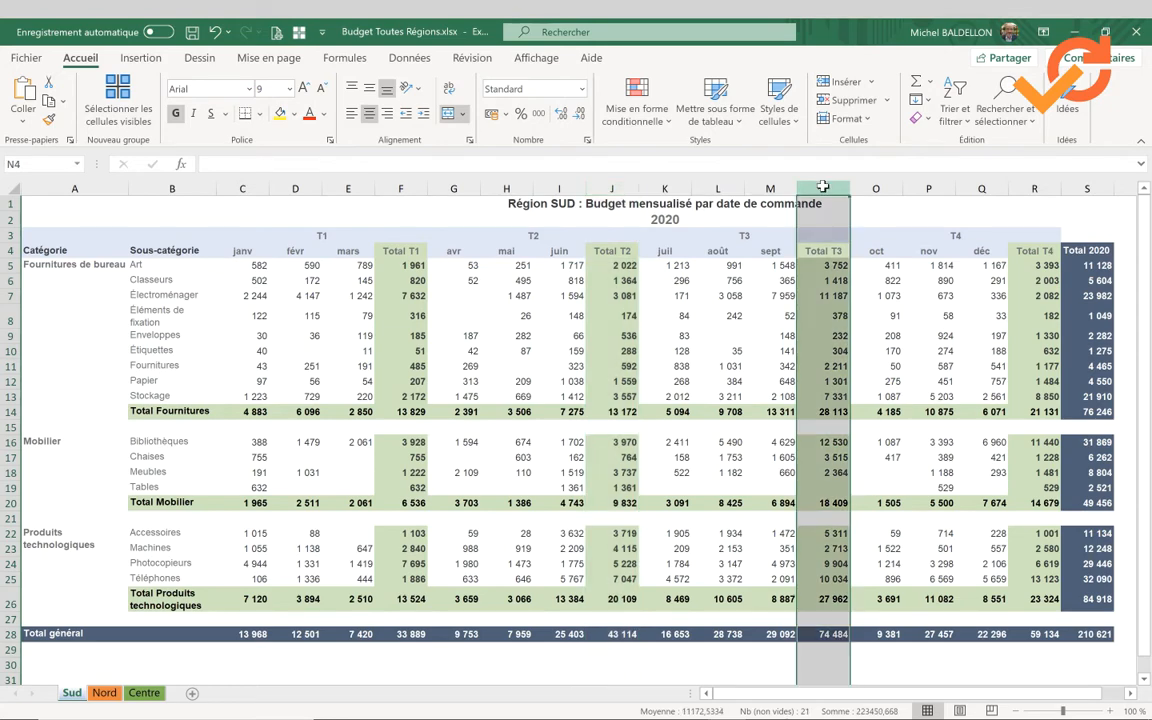
click(1034, 188)
click(1104, 188)
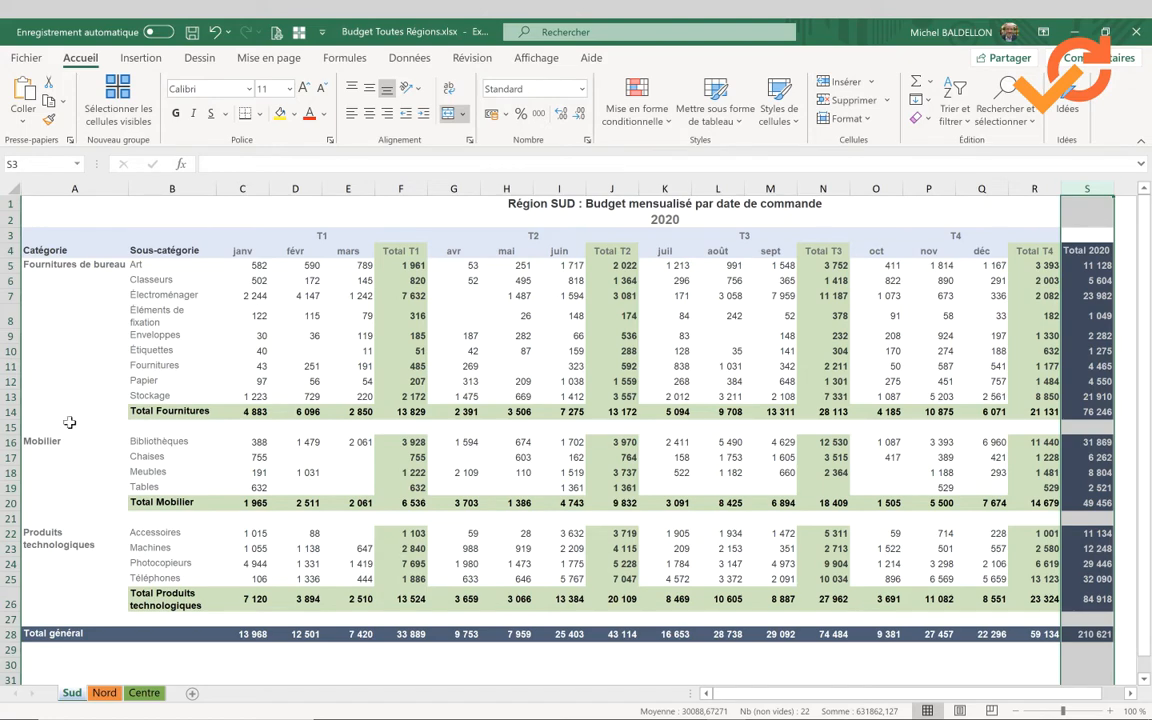
Highlight blank rows 15 and 21, grand total row 28, and category total rows 26, 20 and 14 in the Sud sheet.
click(10, 427)
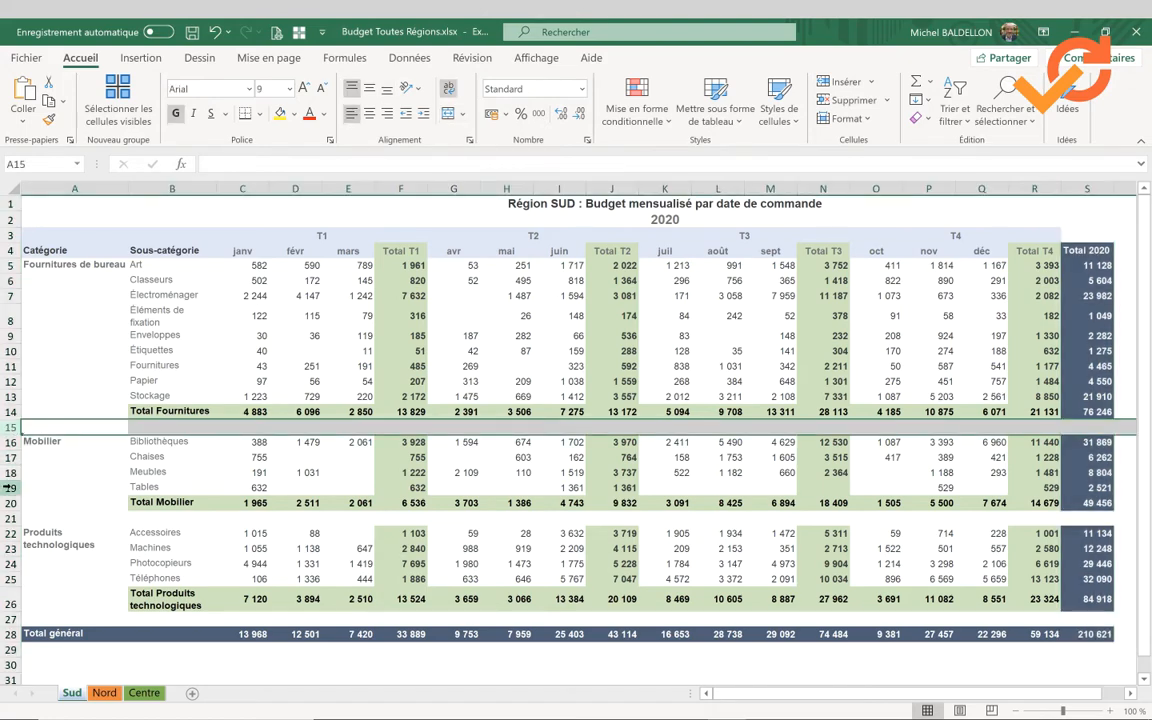
click(12, 518)
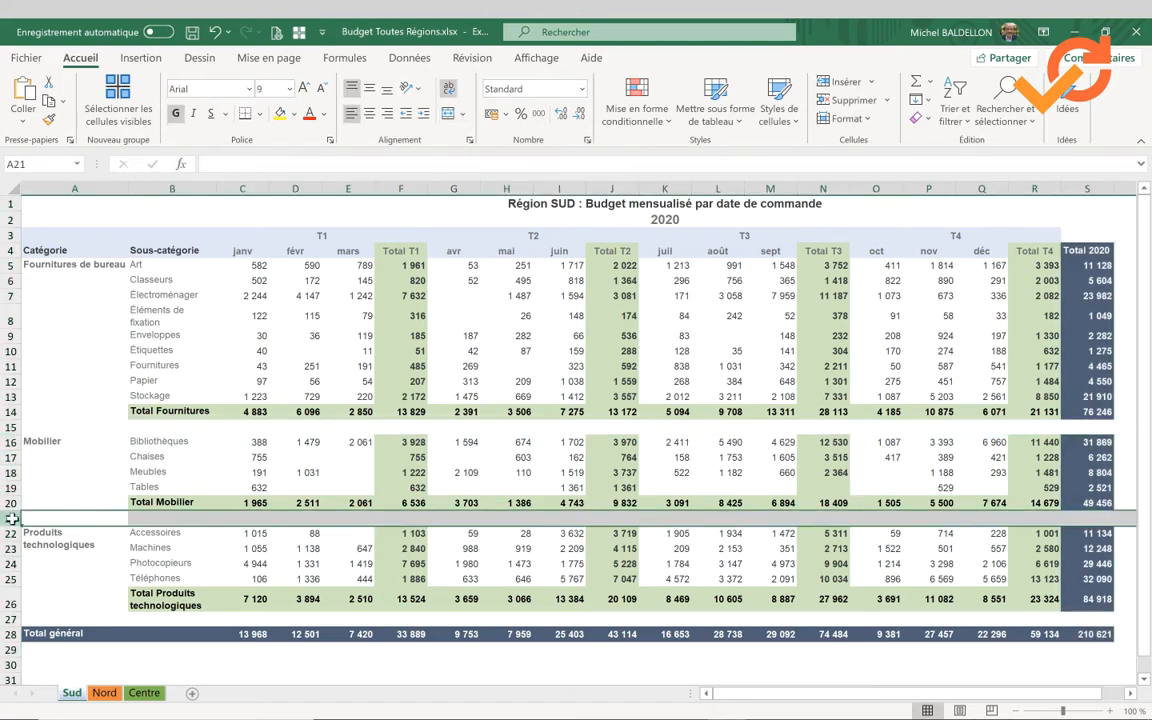
click(12, 633)
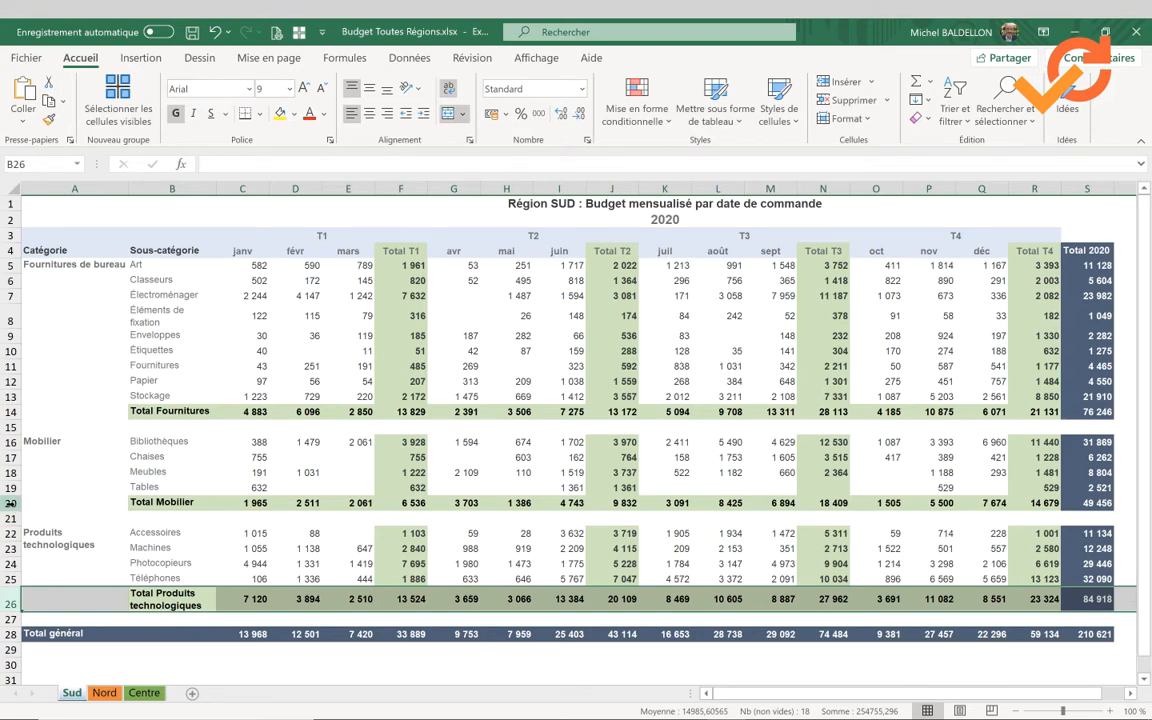
click(14, 503)
click(12, 410)
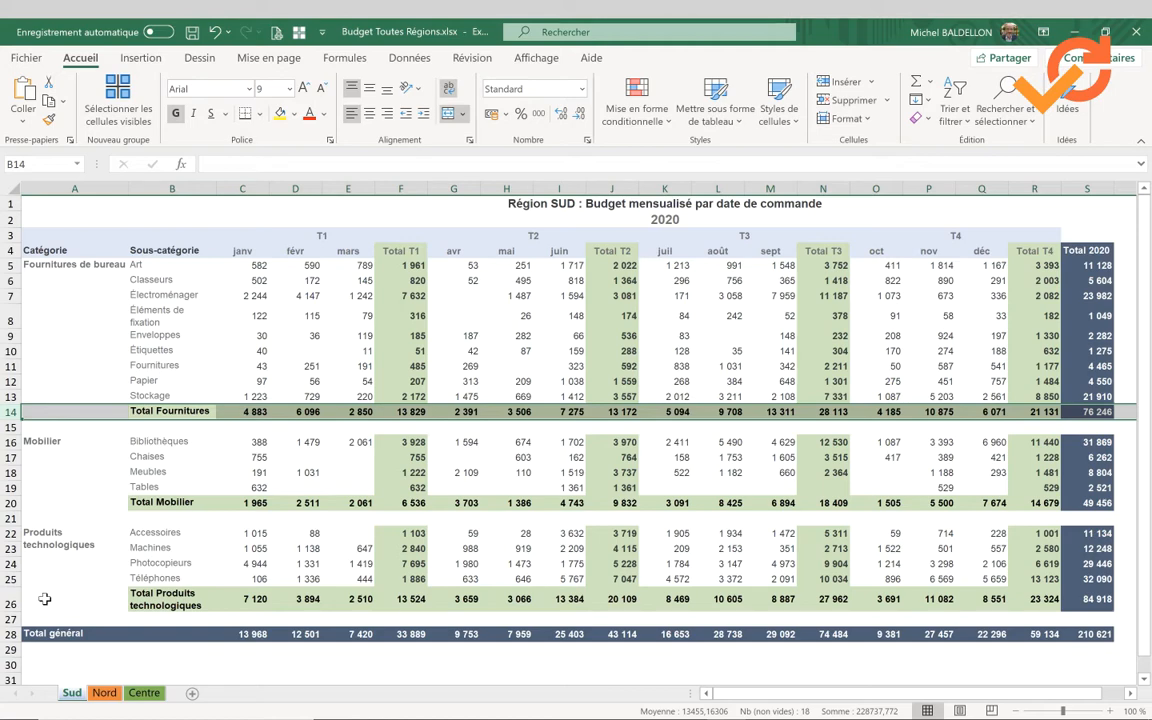
Review the Nord and Centre sheets, and inspect the dates behind the janv and févr headers in the Sud sheet.
click(105, 694)
click(144, 693)
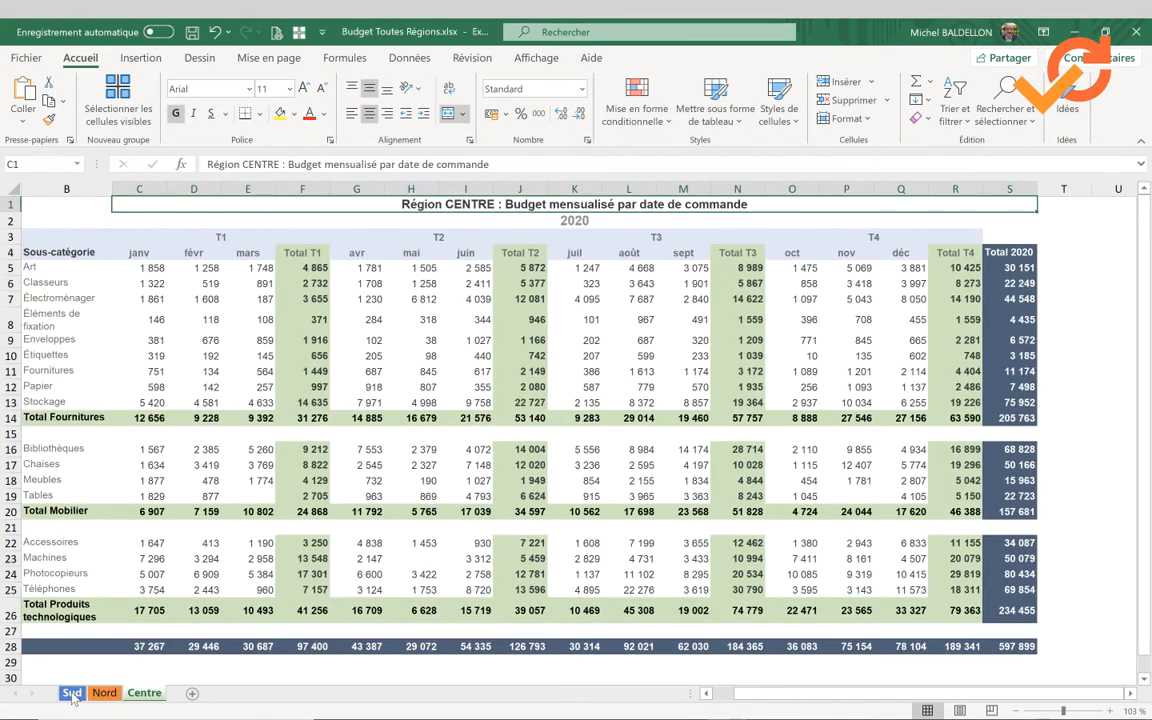
click(72, 694)
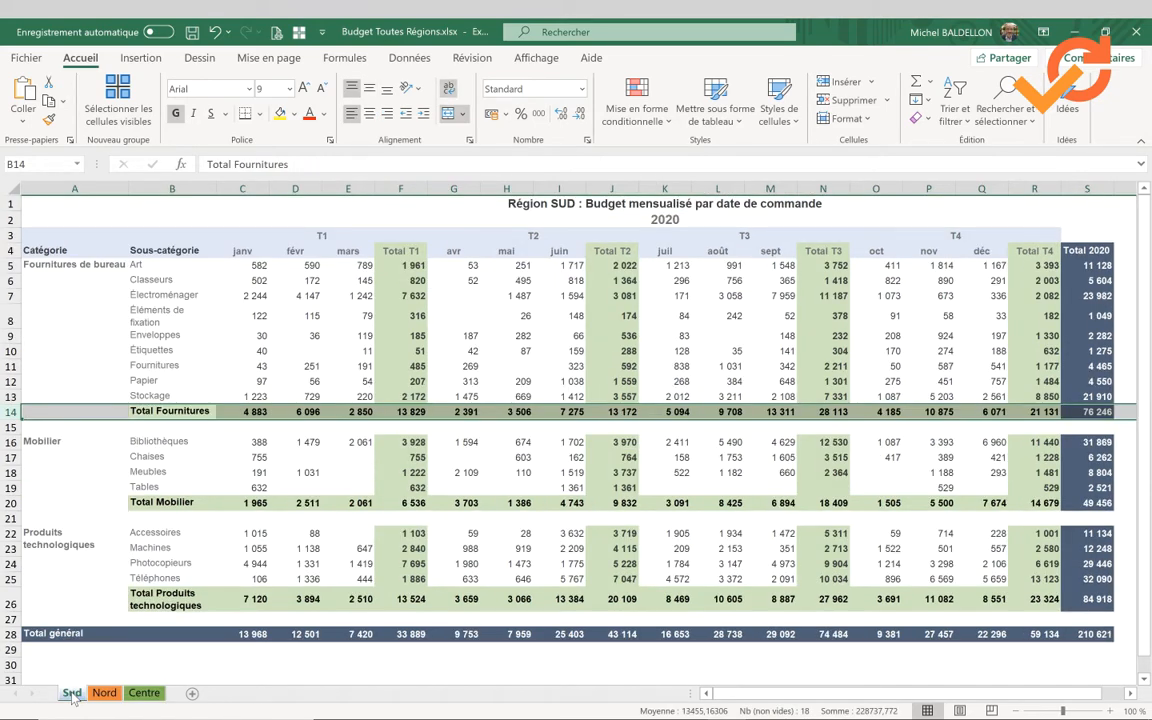
click(240, 251)
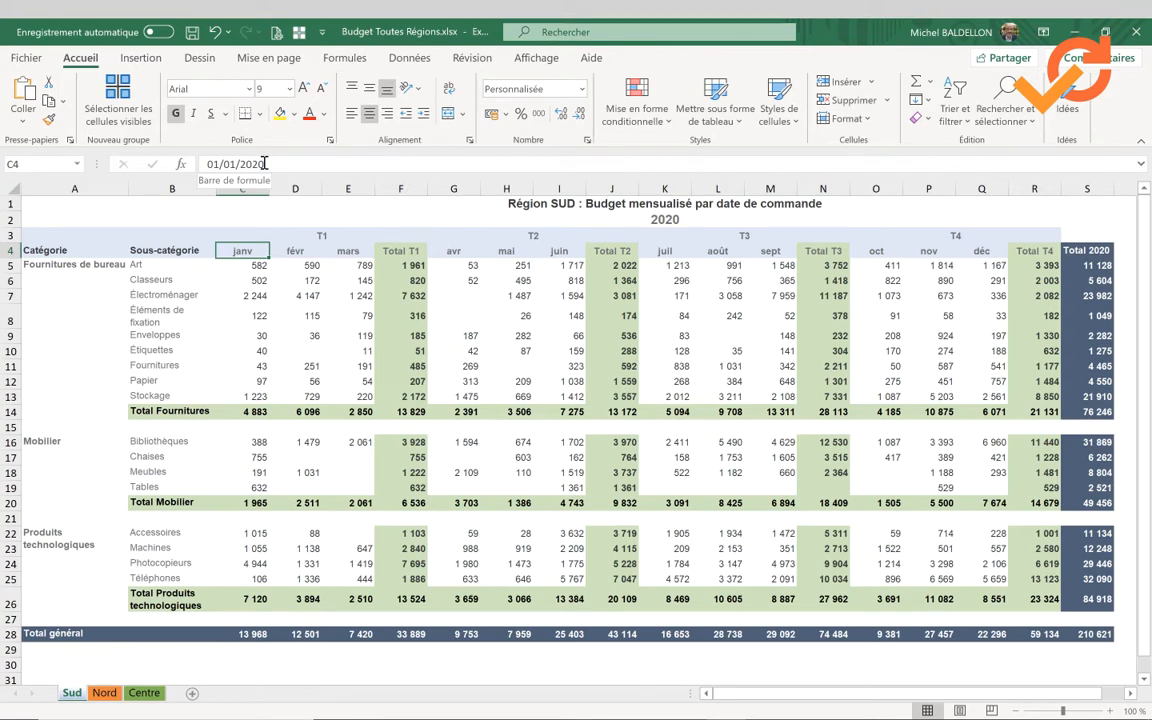
click(288, 251)
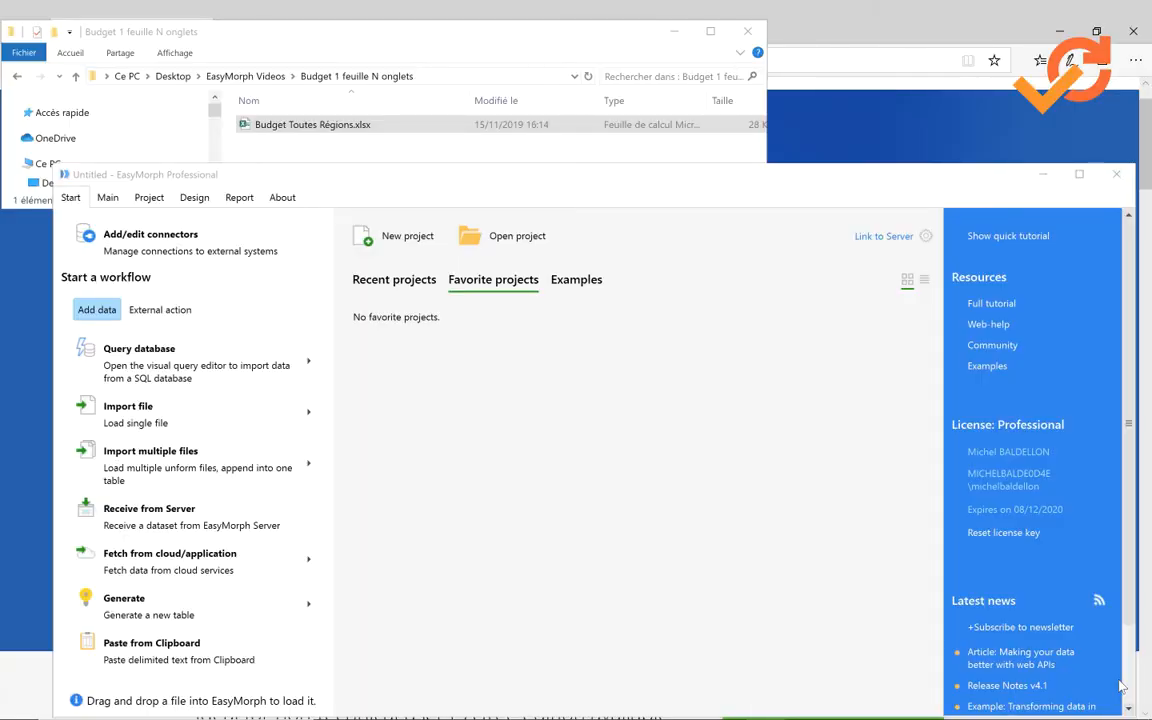
Import Budget Toutes Régions.xlsx from its folder into the empty EasyMorph project, and maximize the EasyMorph window.
scroll(1100, 650, down, 1)
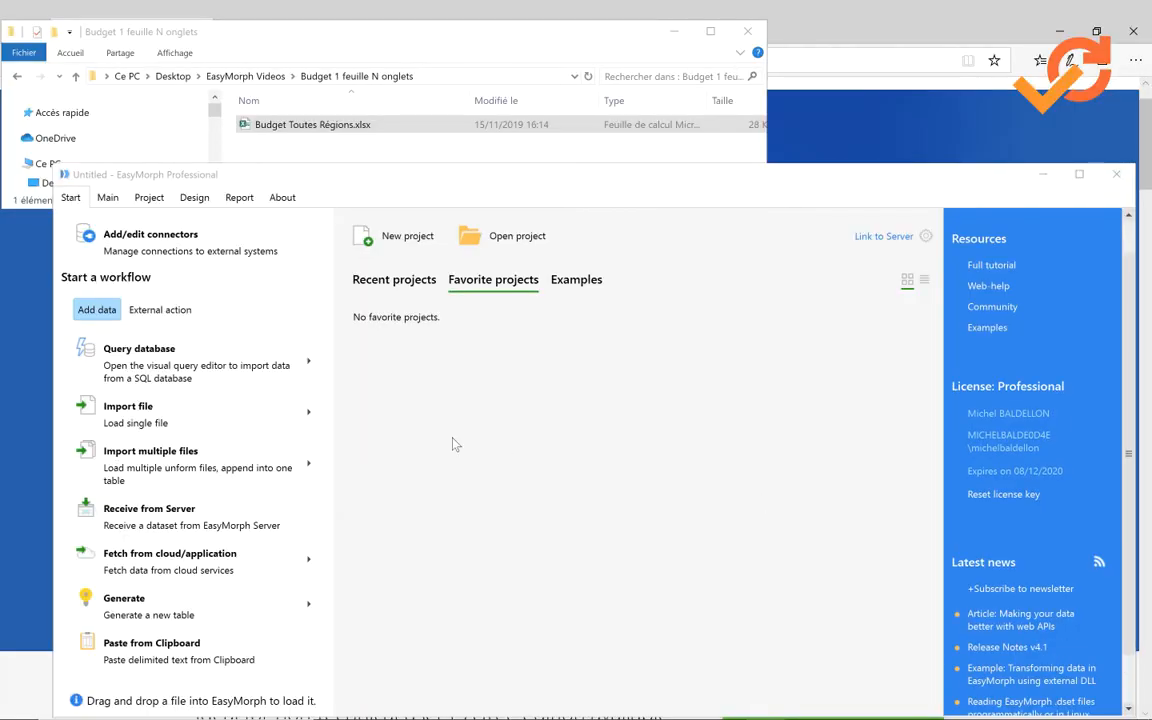
click(110, 198)
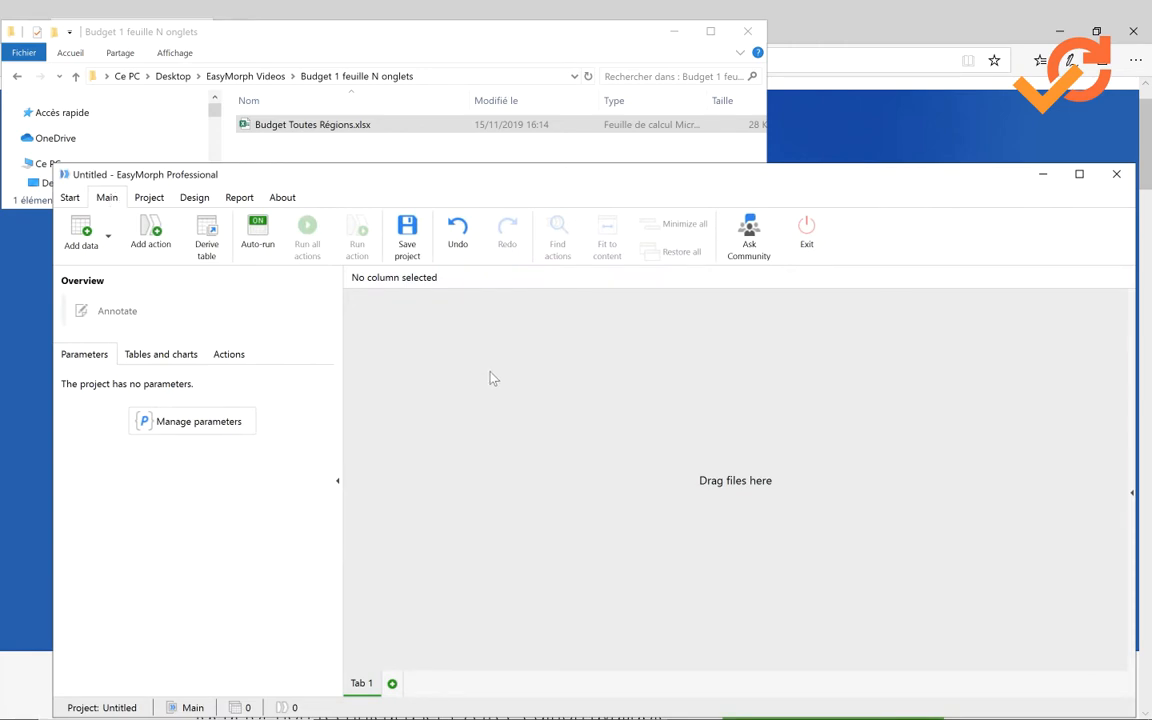
click(105, 237)
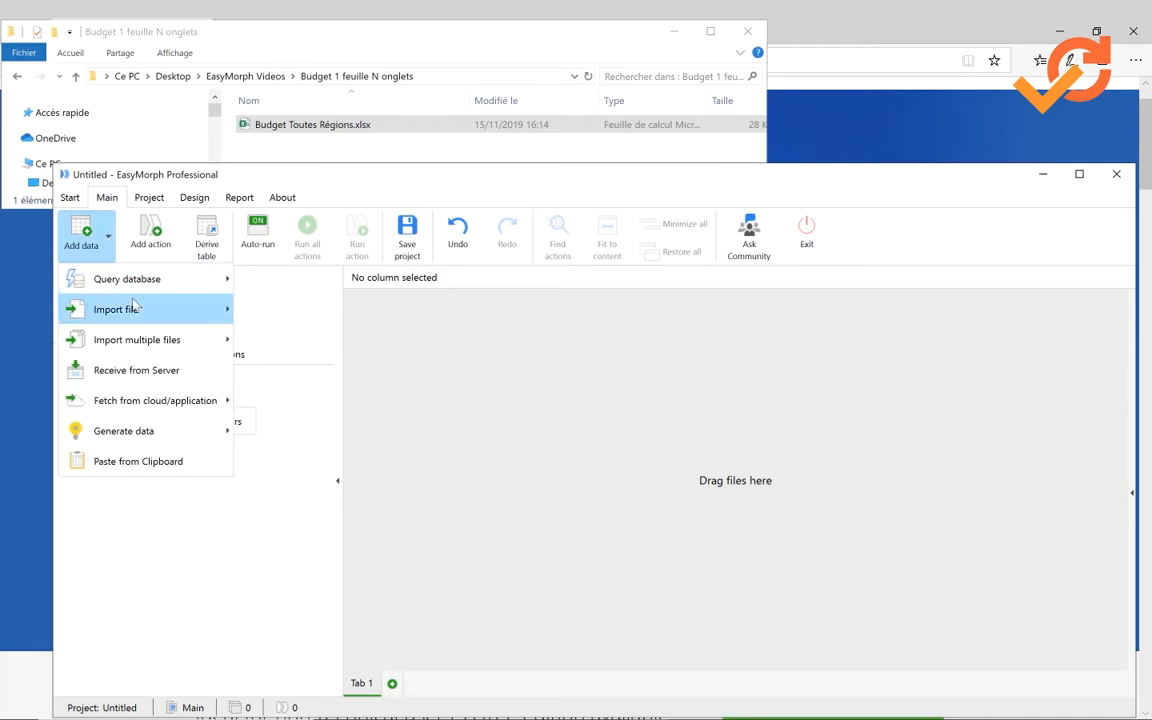
mouse_move(211, 311)
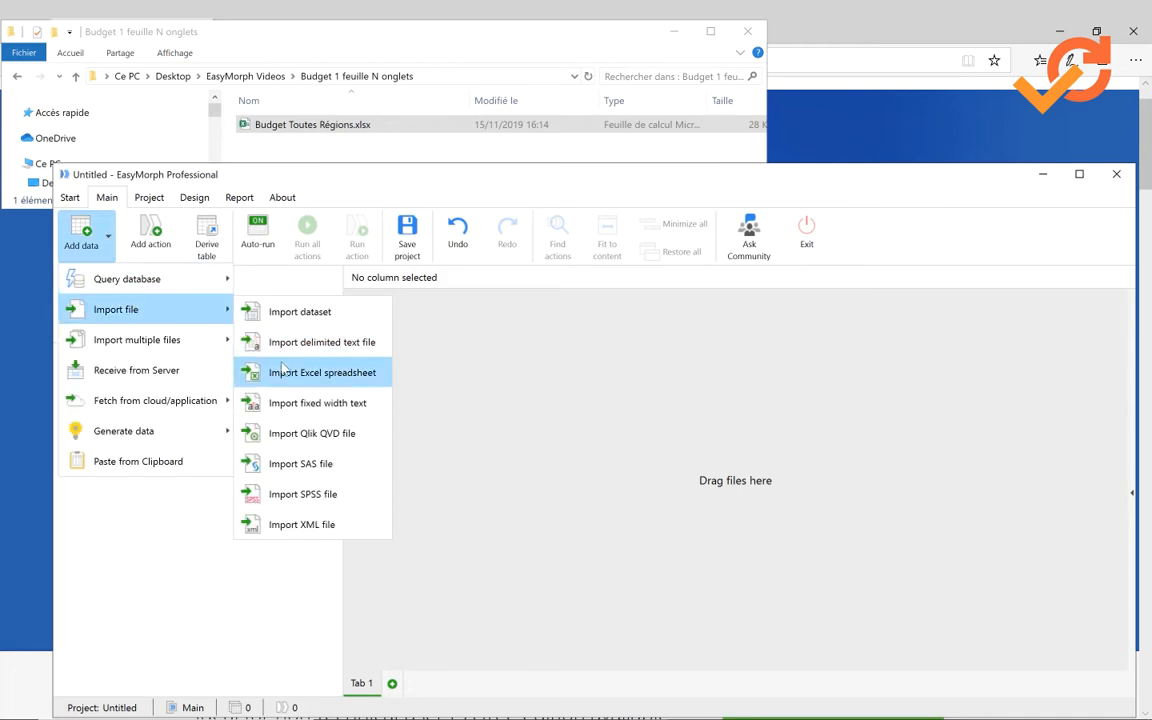
click(348, 160)
click(340, 130)
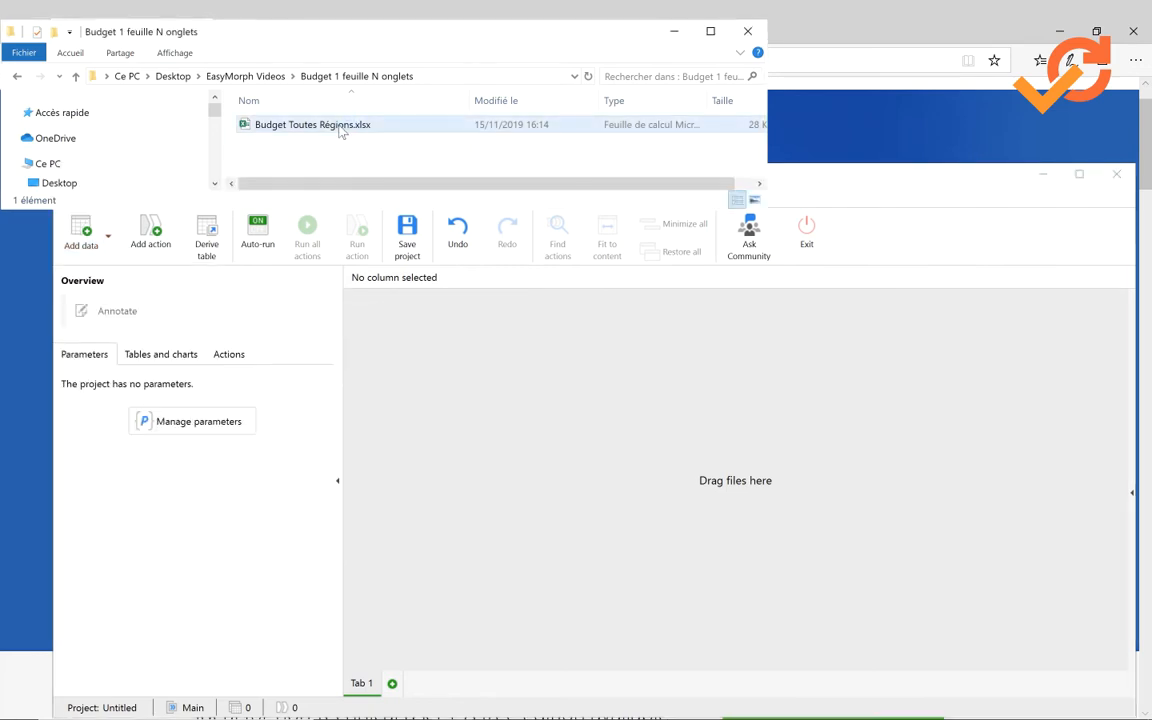
drag(340, 130, 451, 390)
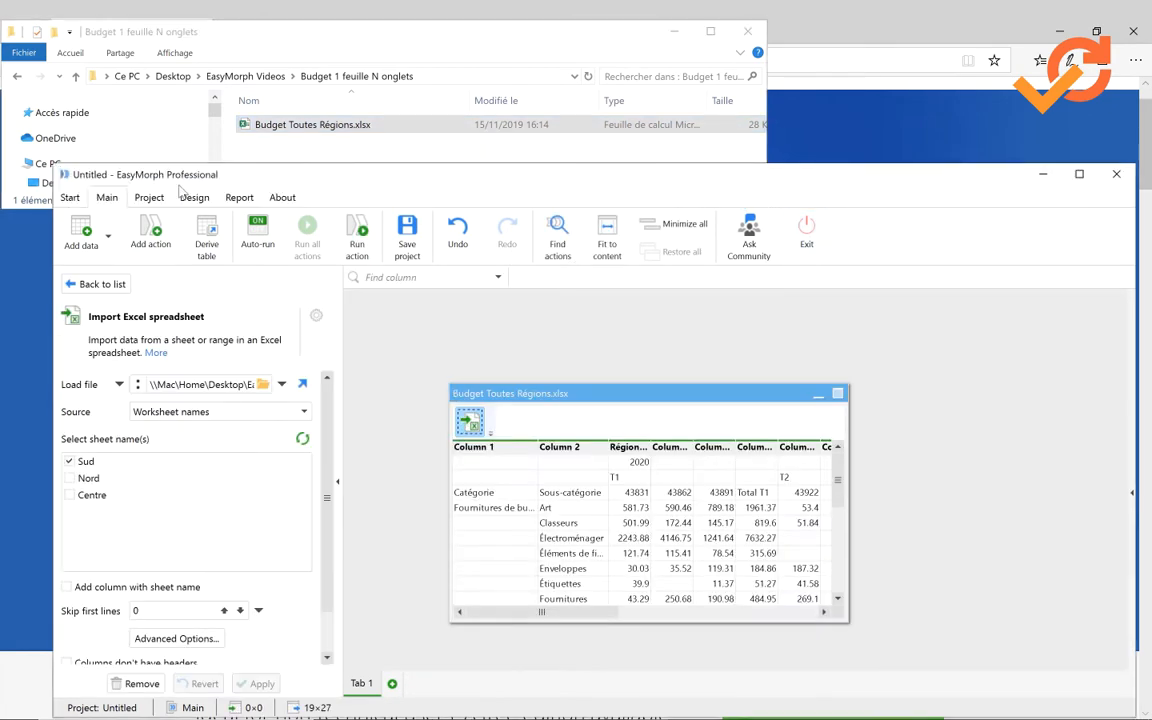
click(1079, 175)
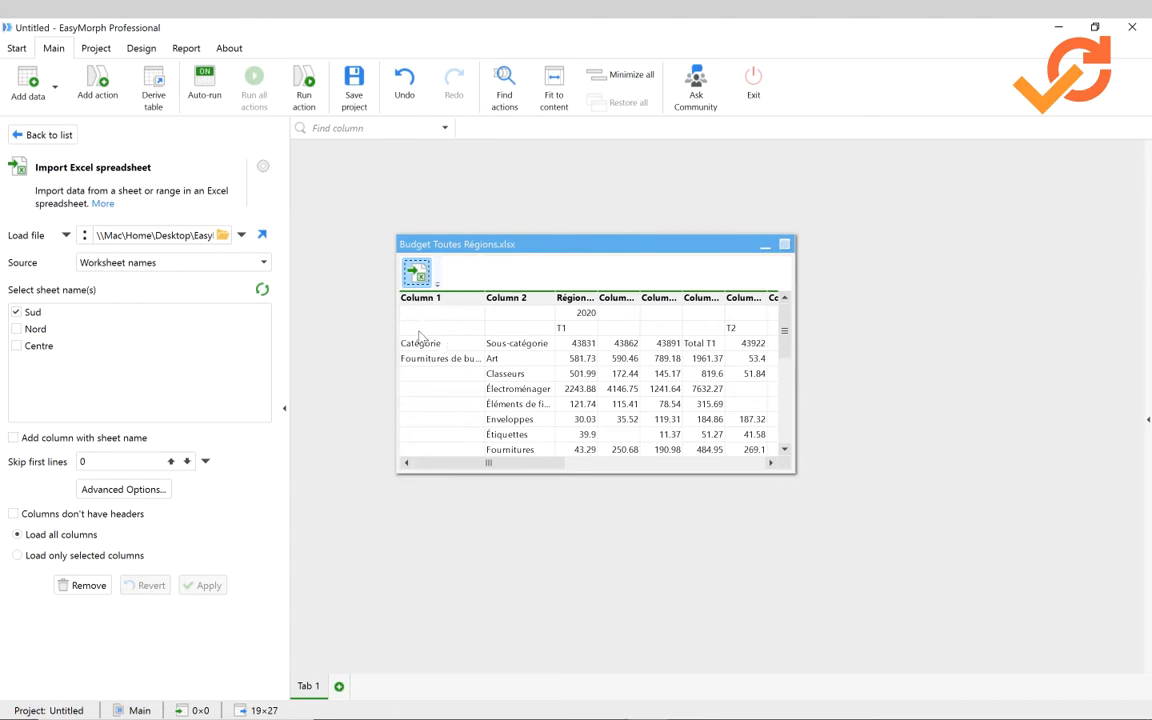
Make the Excel import of the Sud sheet skip the first 3 lines, and apply the setting.
click(171, 461)
click(171, 461)
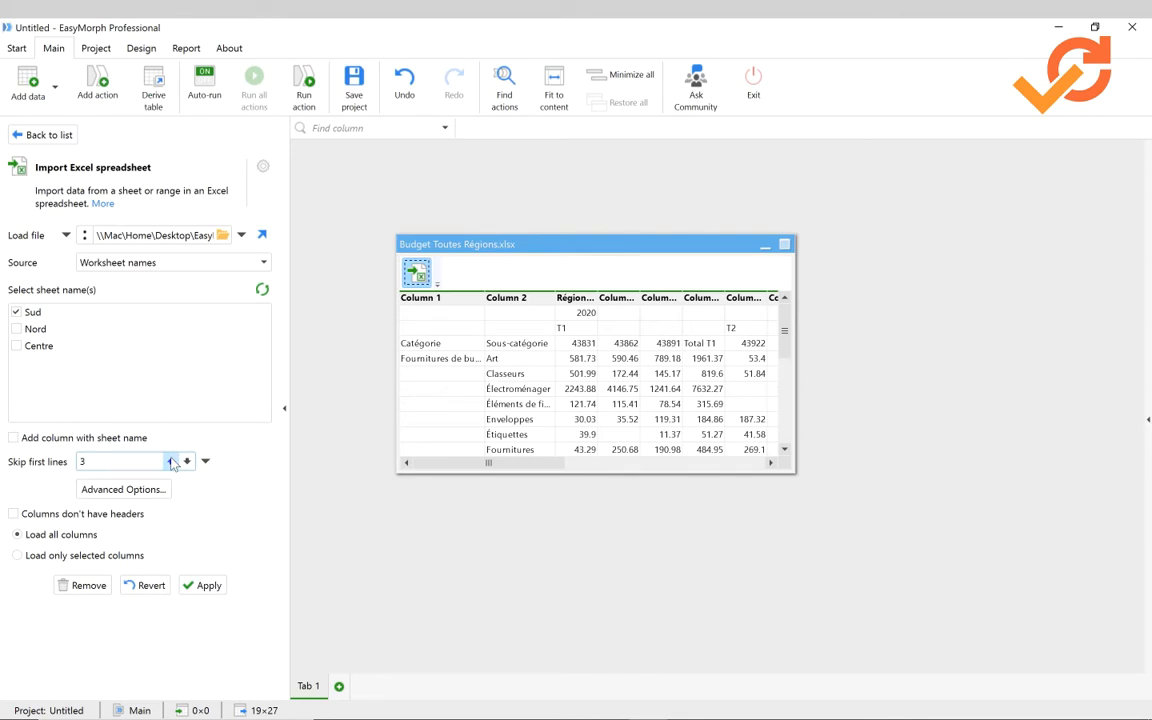
click(198, 586)
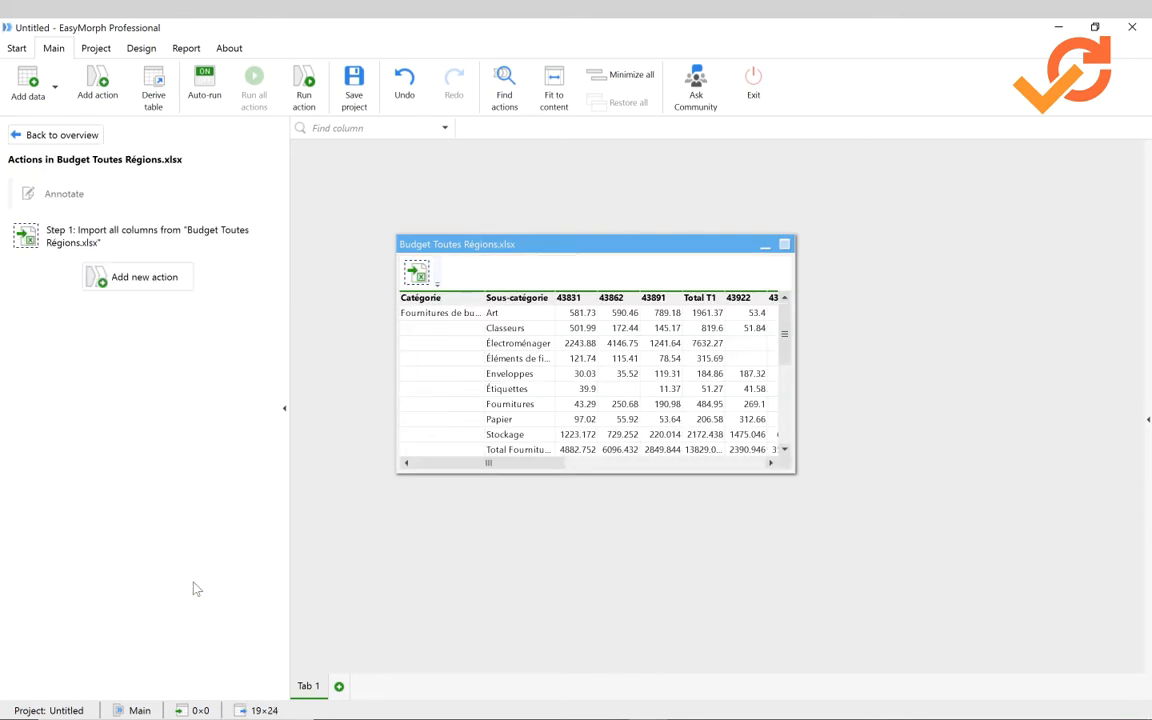
Add a column with the sheet name to the Excel import, apply the change, and inspect the values of the new column.
click(418, 273)
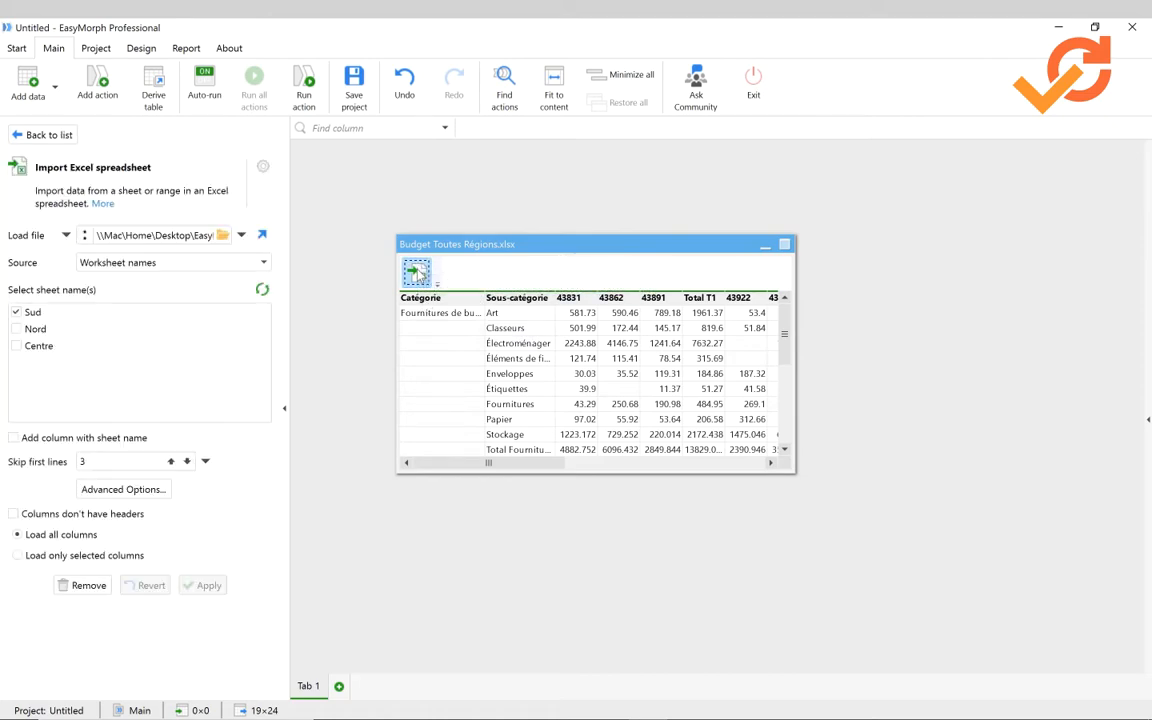
click(14, 438)
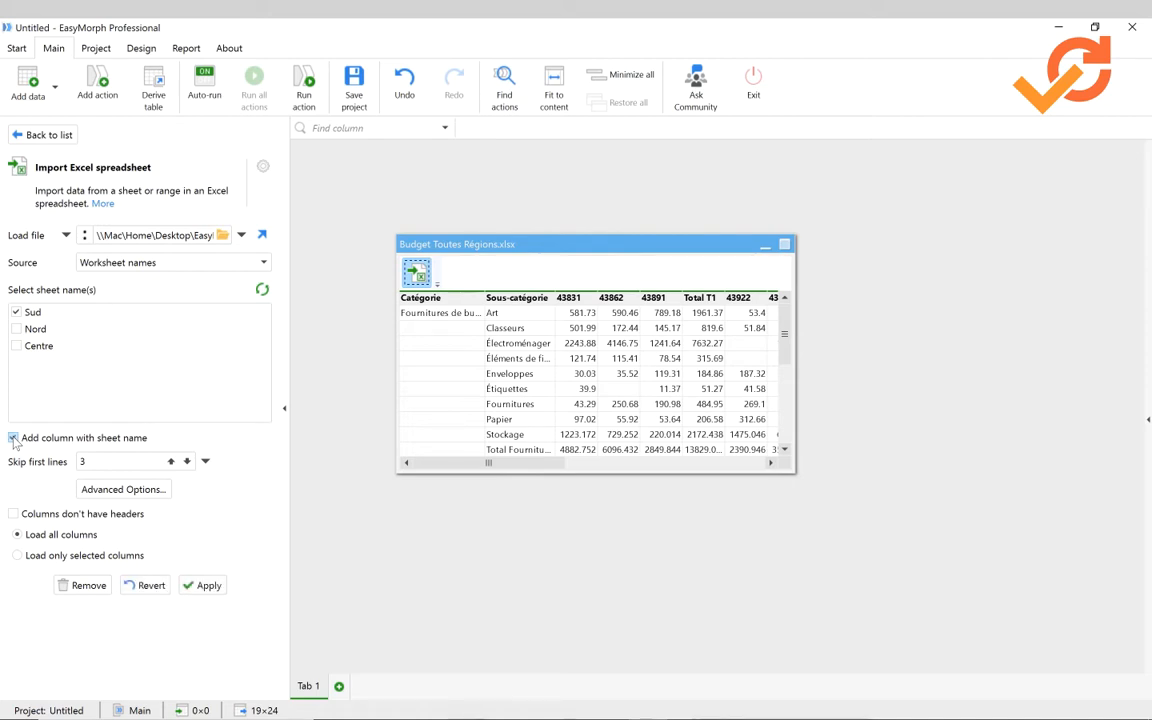
click(205, 585)
key(alt+Tab)
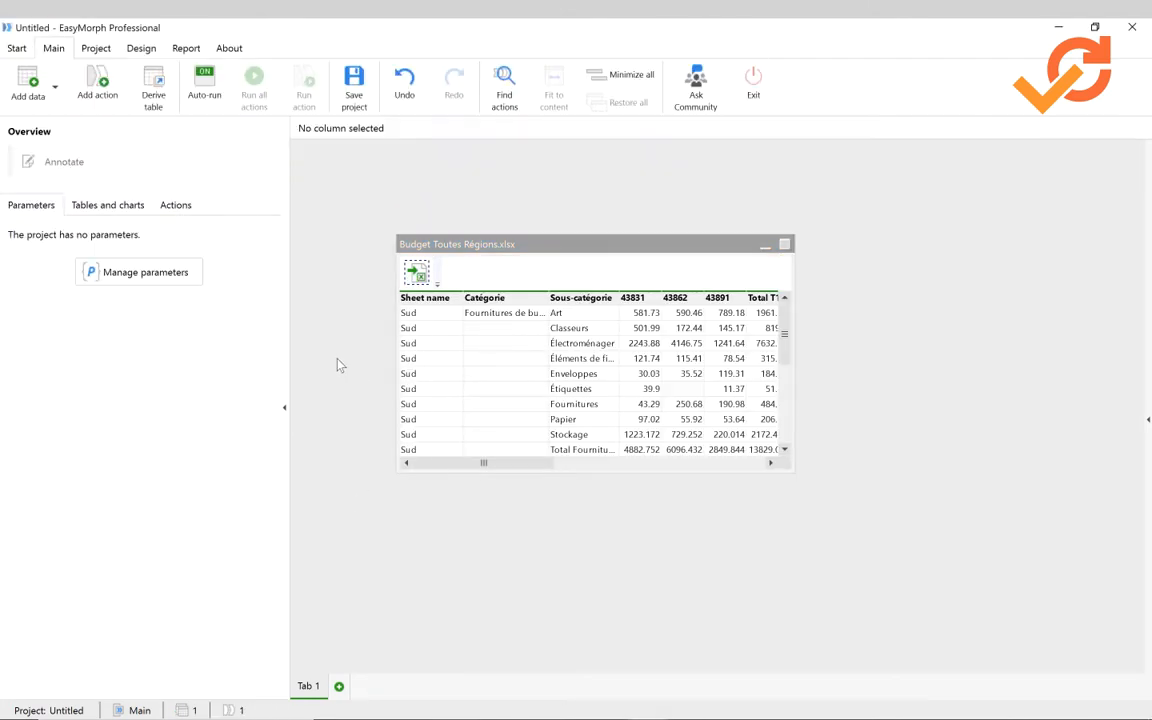
click(339, 364)
click(418, 299)
click(418, 302)
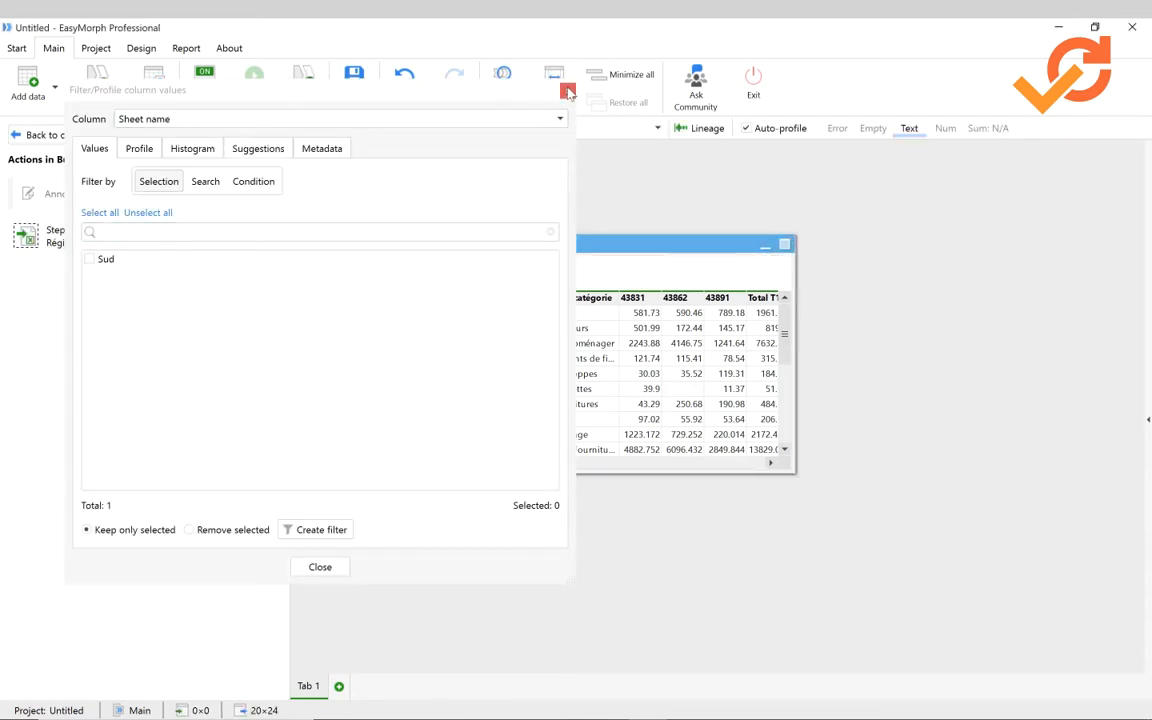
click(568, 91)
Include the Nord and Centre sheets alongside Sud in the Excel import, and apply the selection.
click(420, 270)
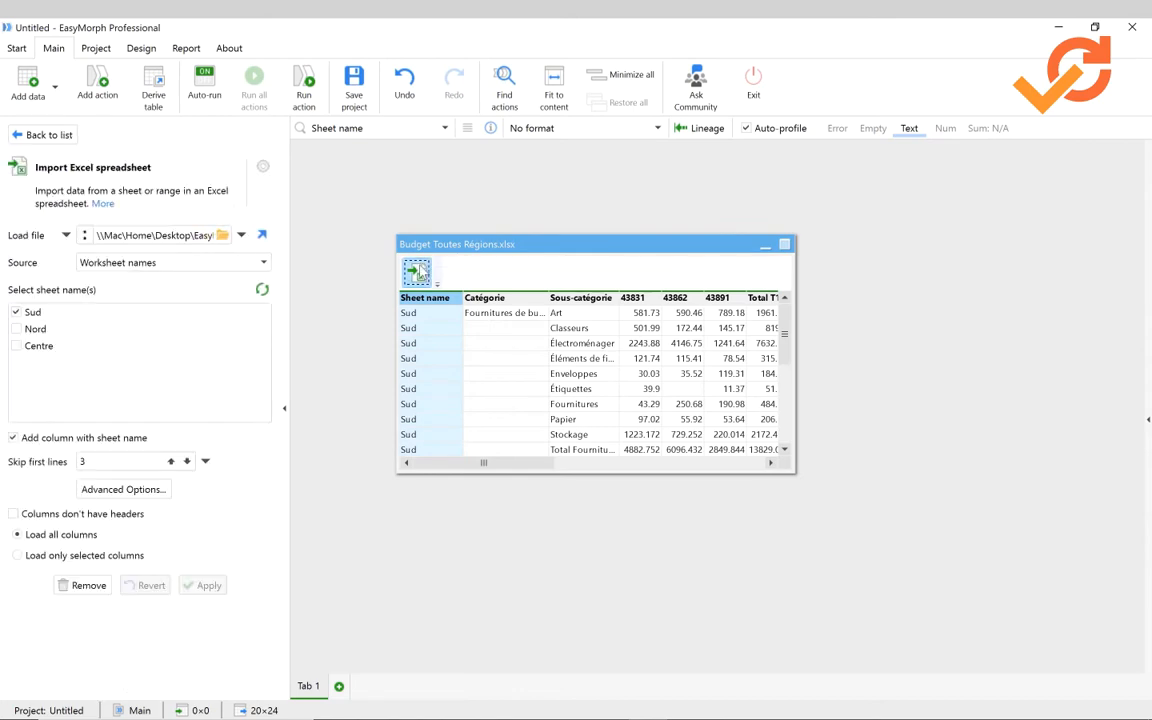
click(16, 330)
click(196, 588)
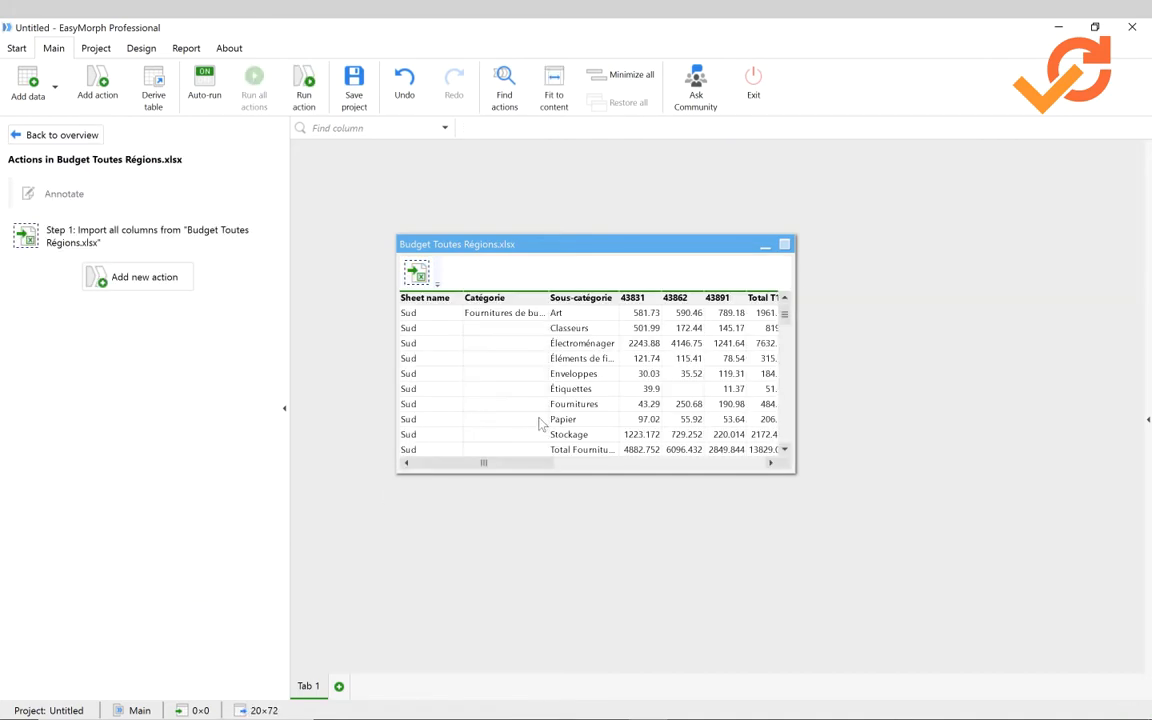
Maximize the Budget Toutes Régions.xlsx table, remove the Total T1, Total T2, Total T3, Total T4 and Total 2020 columns, and show the action's settings.
click(786, 246)
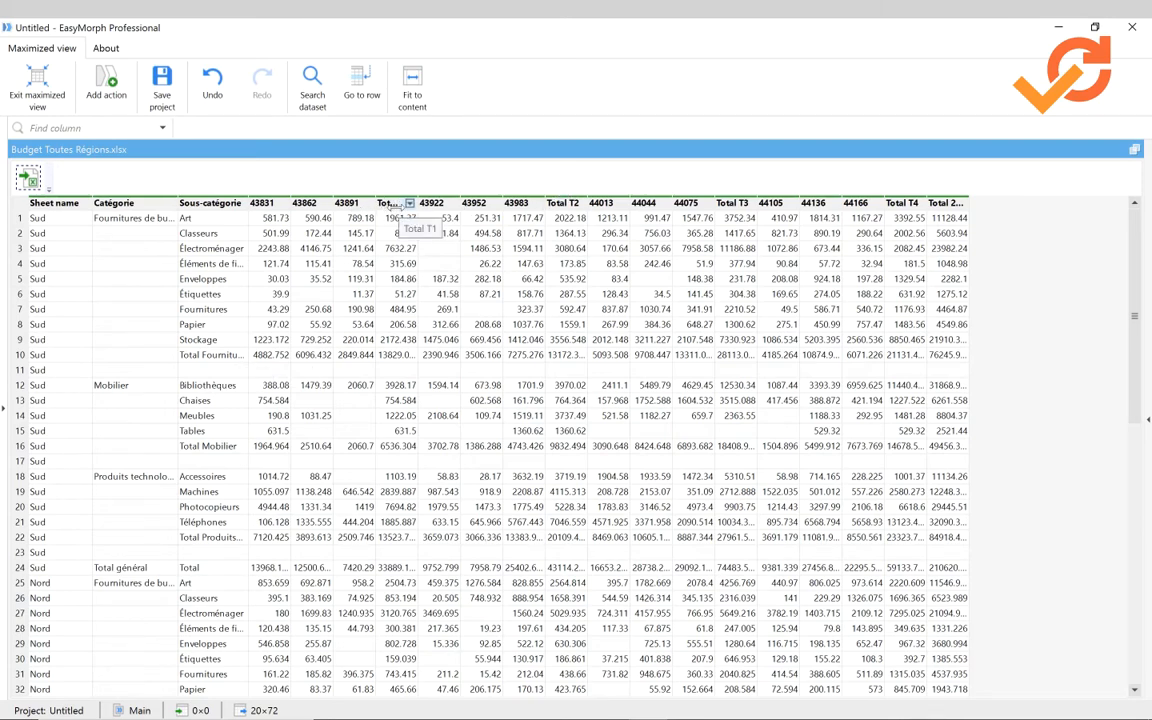
click(388, 204)
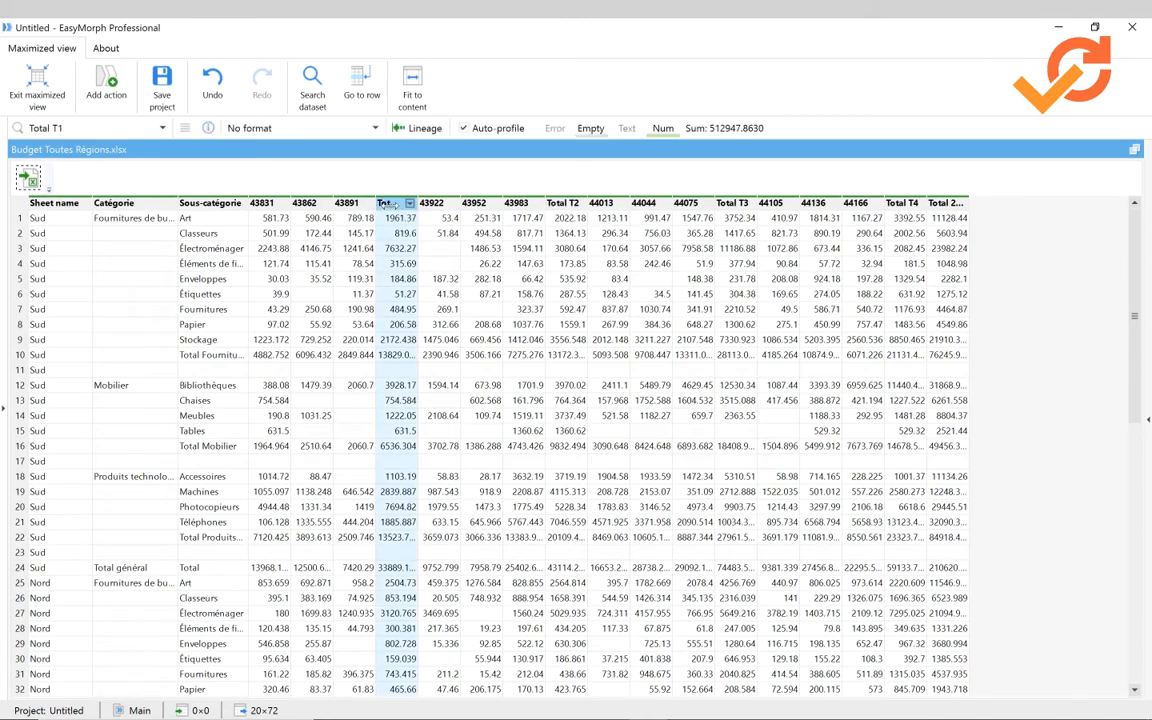
ctrl+click(562, 204)
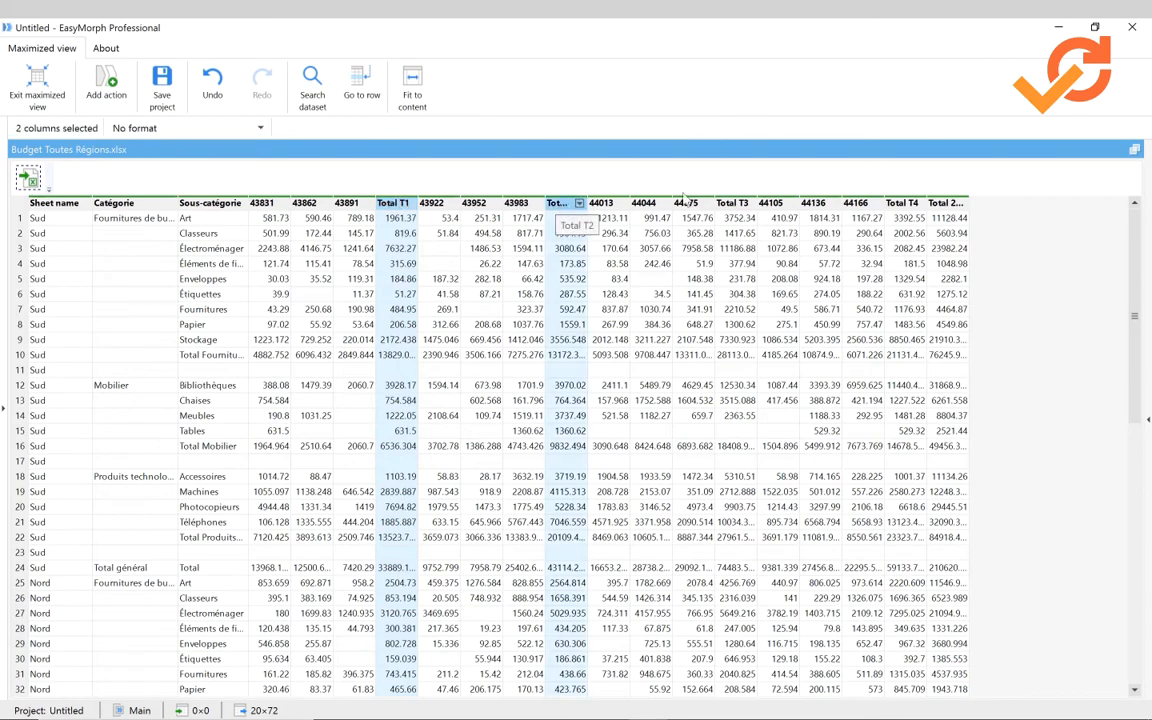
ctrl+click(733, 204)
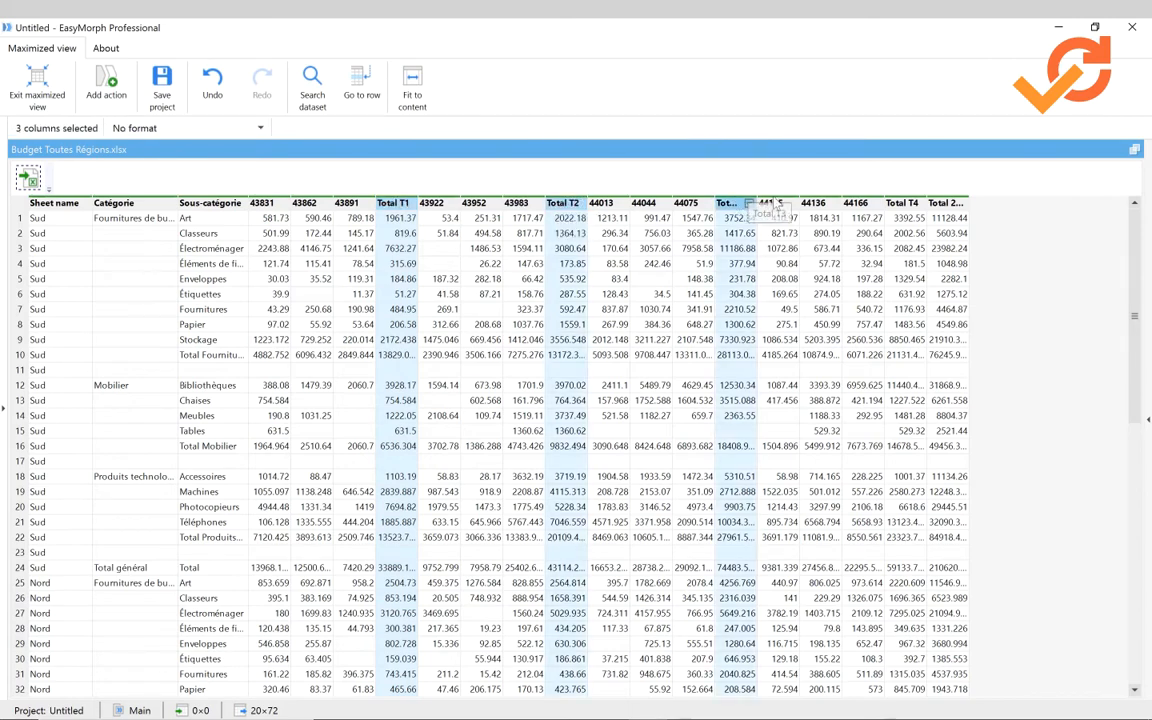
ctrl+click(907, 204)
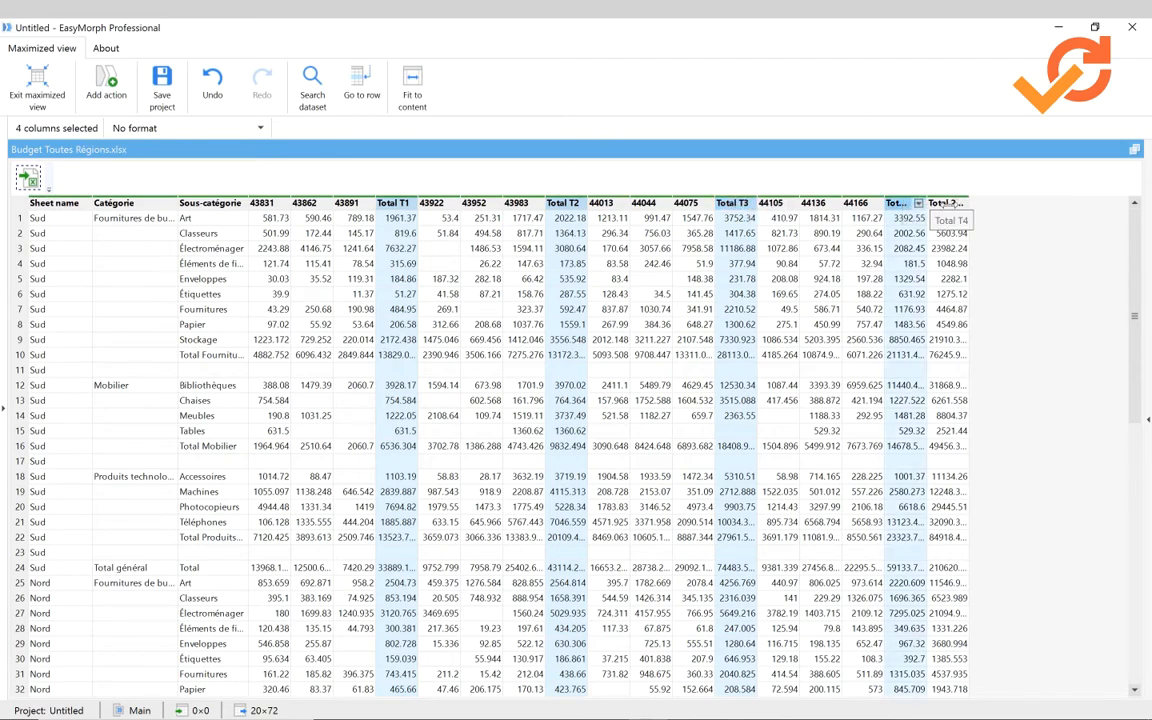
ctrl+click(948, 204)
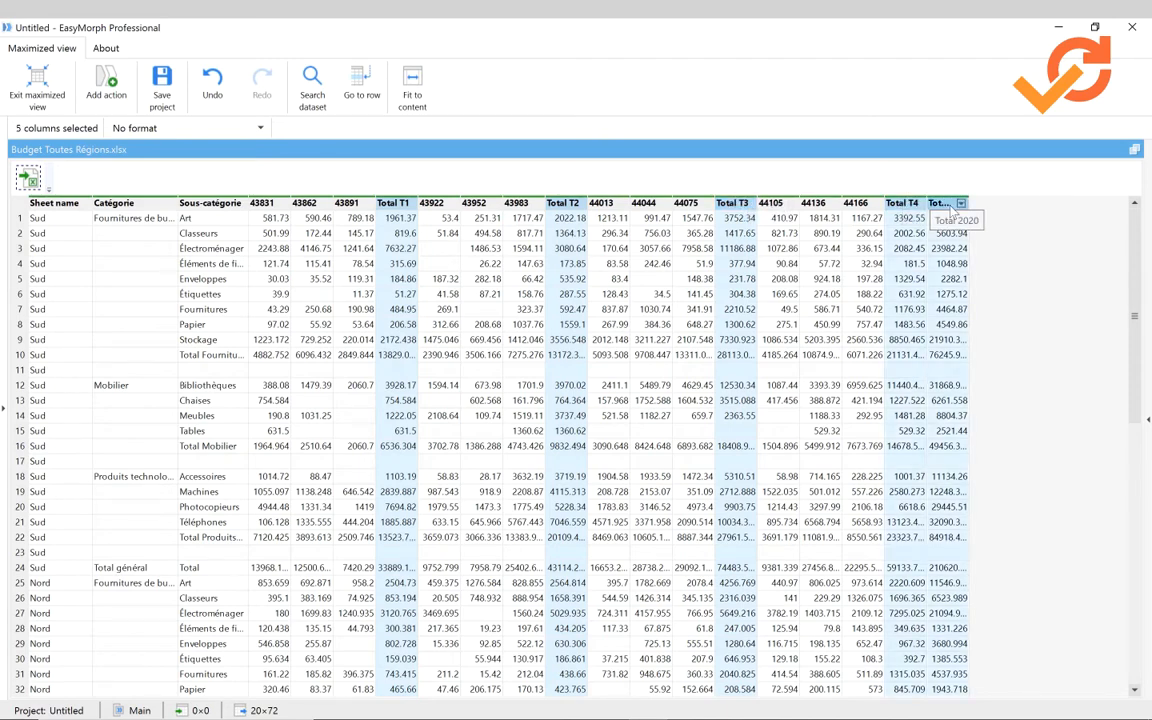
right_click(951, 206)
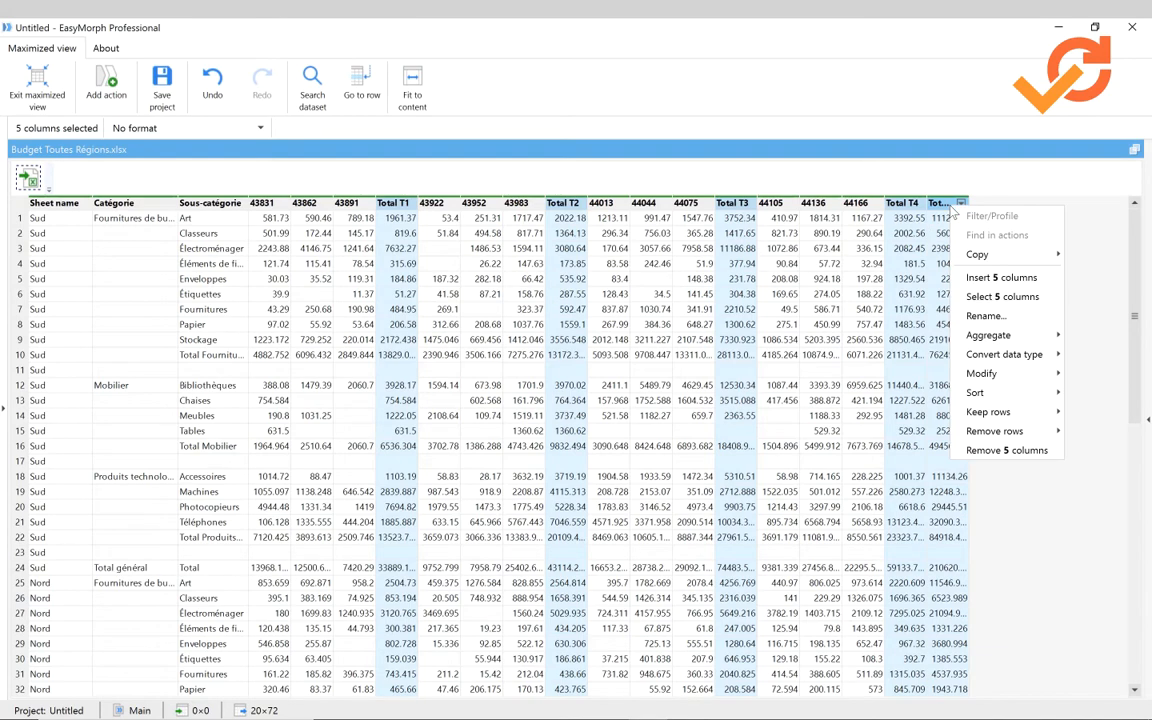
click(1003, 451)
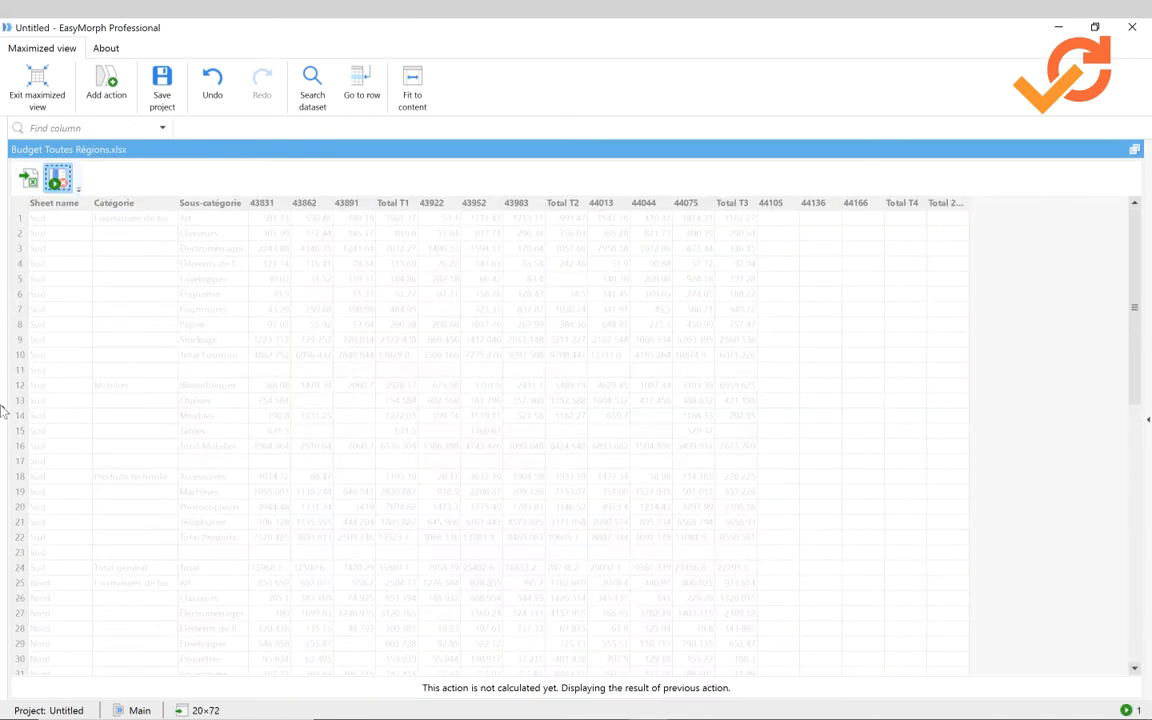
click(3, 411)
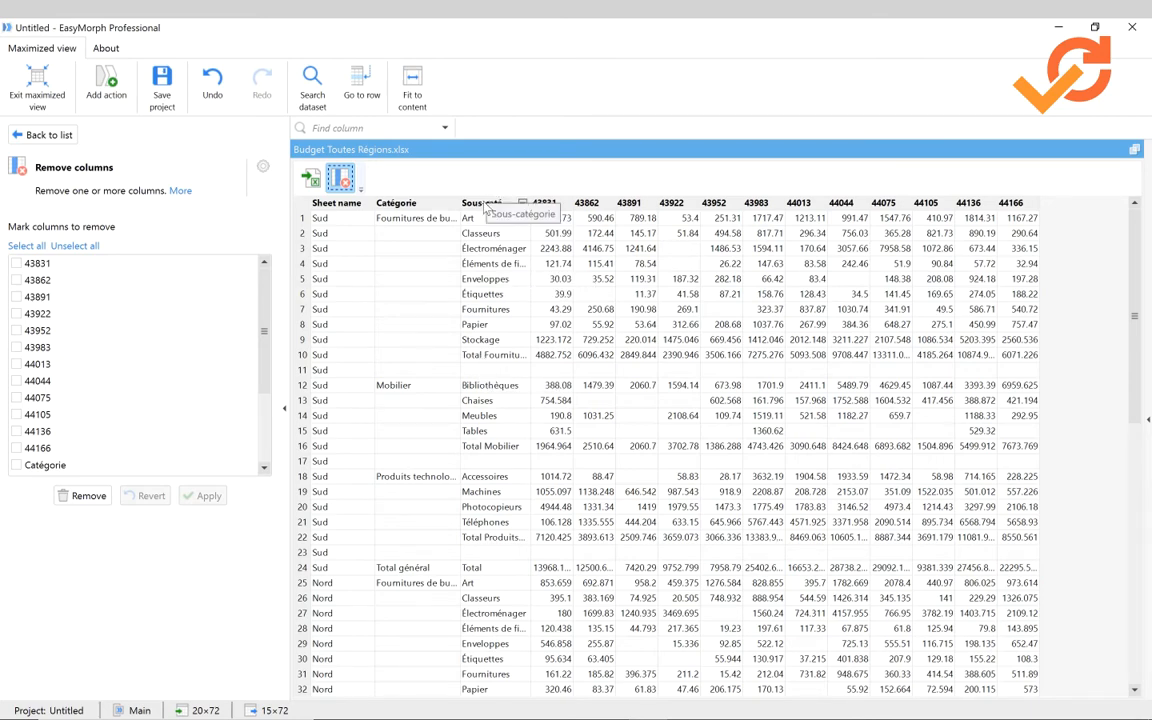
Filter Sous-catégorie to remove rows with <empty>, Total, Total Fournitures, Total Mobilier and Total Produits technologiques.
click(521, 203)
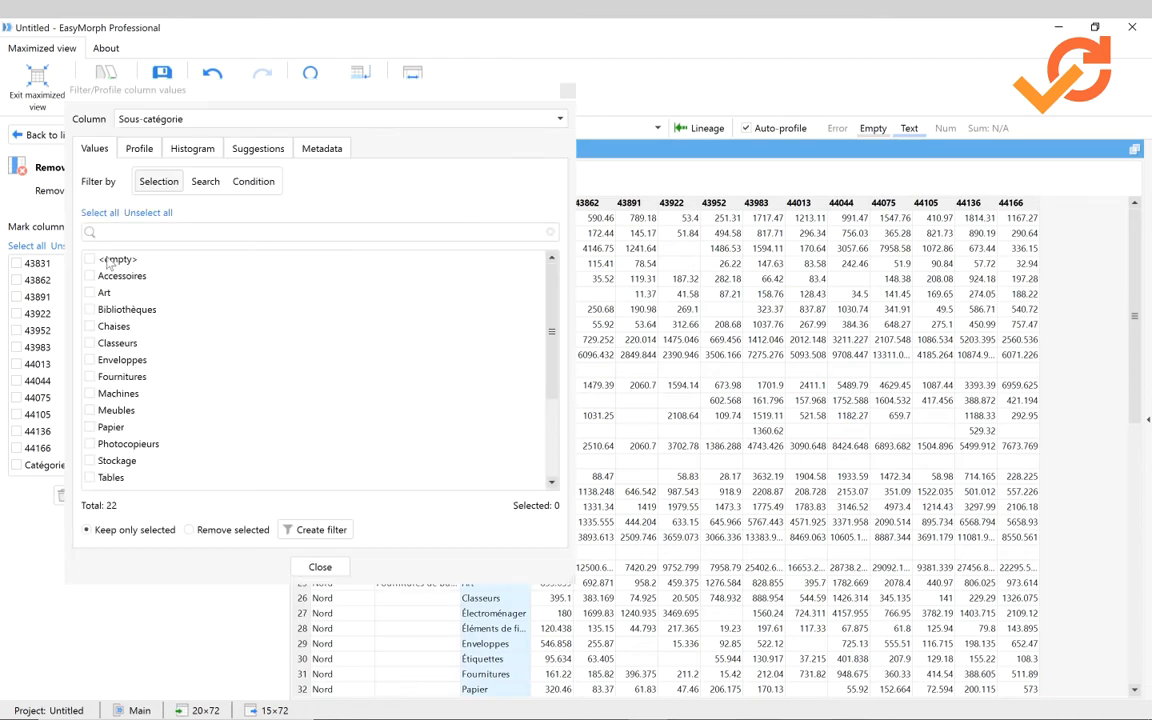
click(89, 260)
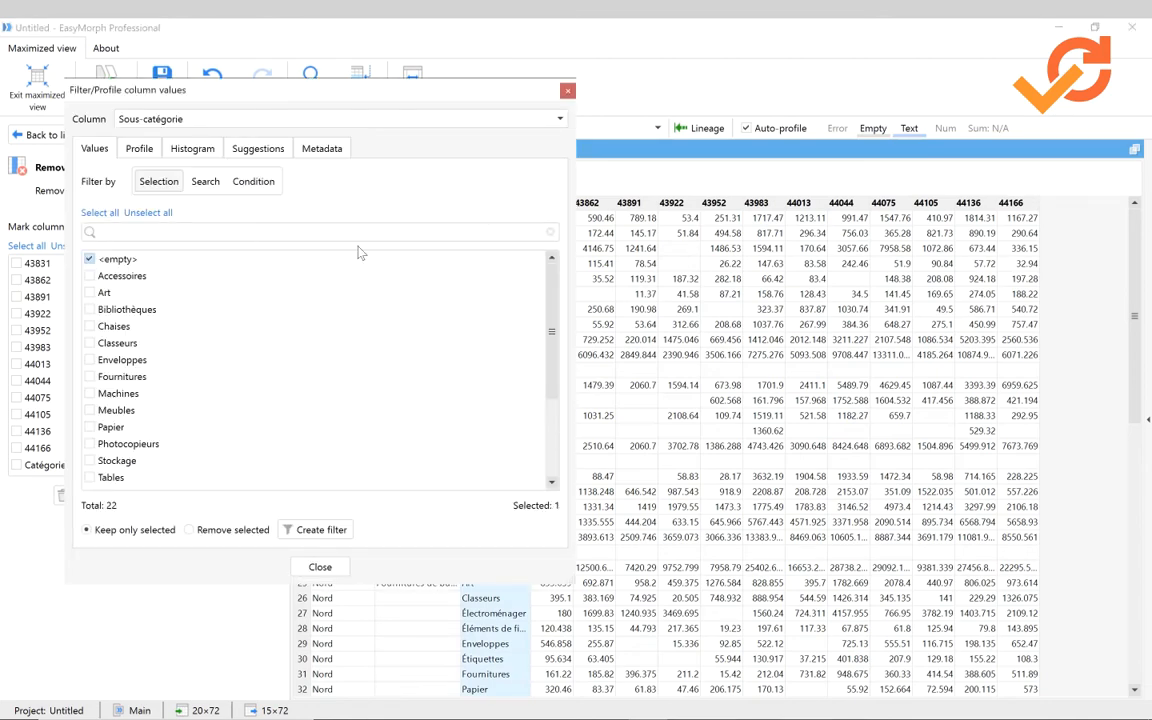
drag(549, 305, 551, 437)
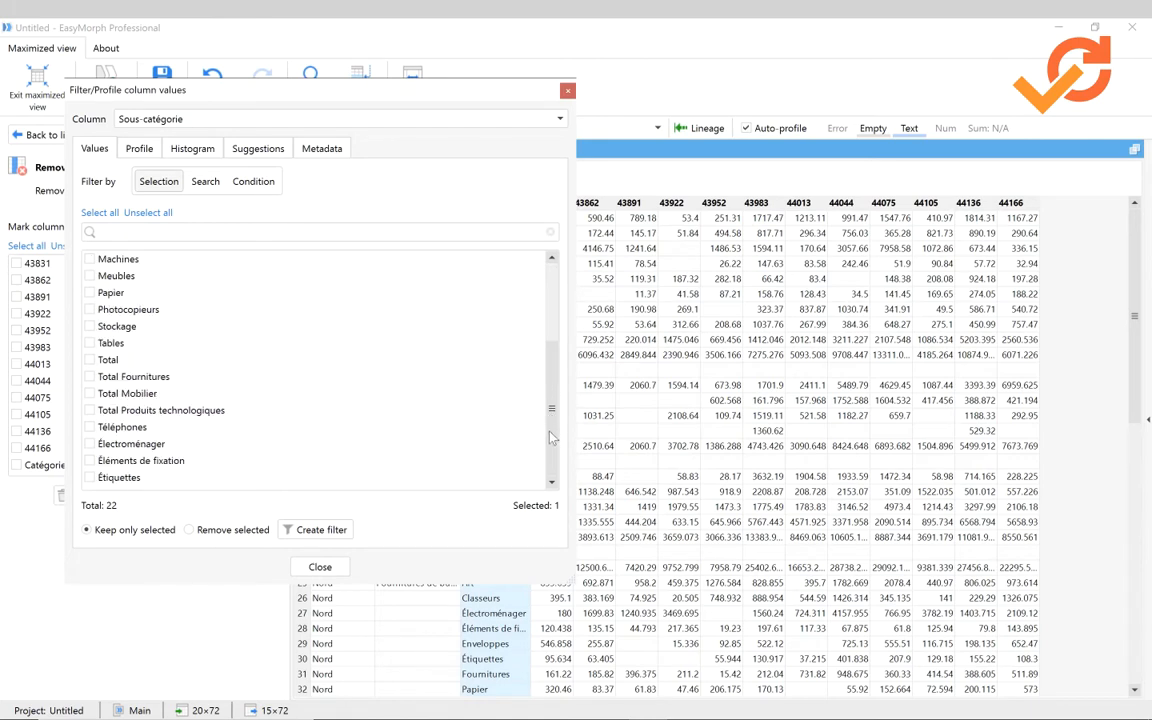
click(89, 359)
click(89, 376)
click(89, 393)
click(313, 530)
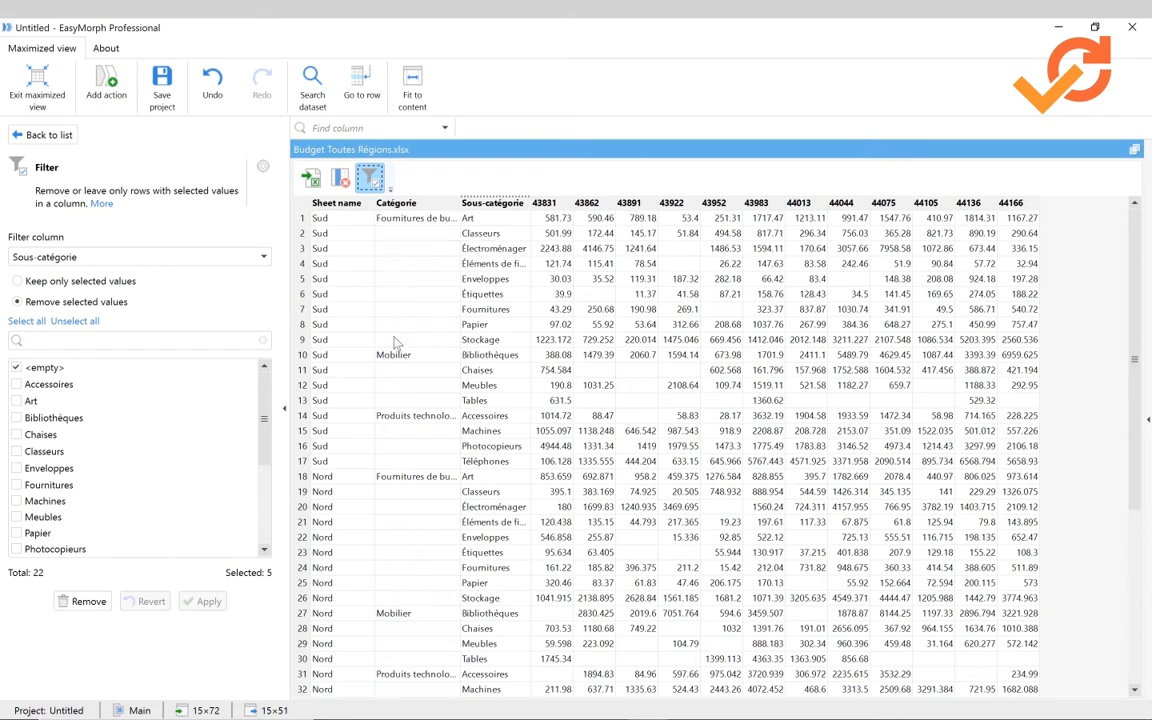
Add a Fill down action that fills the empty cells of the Catégorie column, and apply it.
click(104, 84)
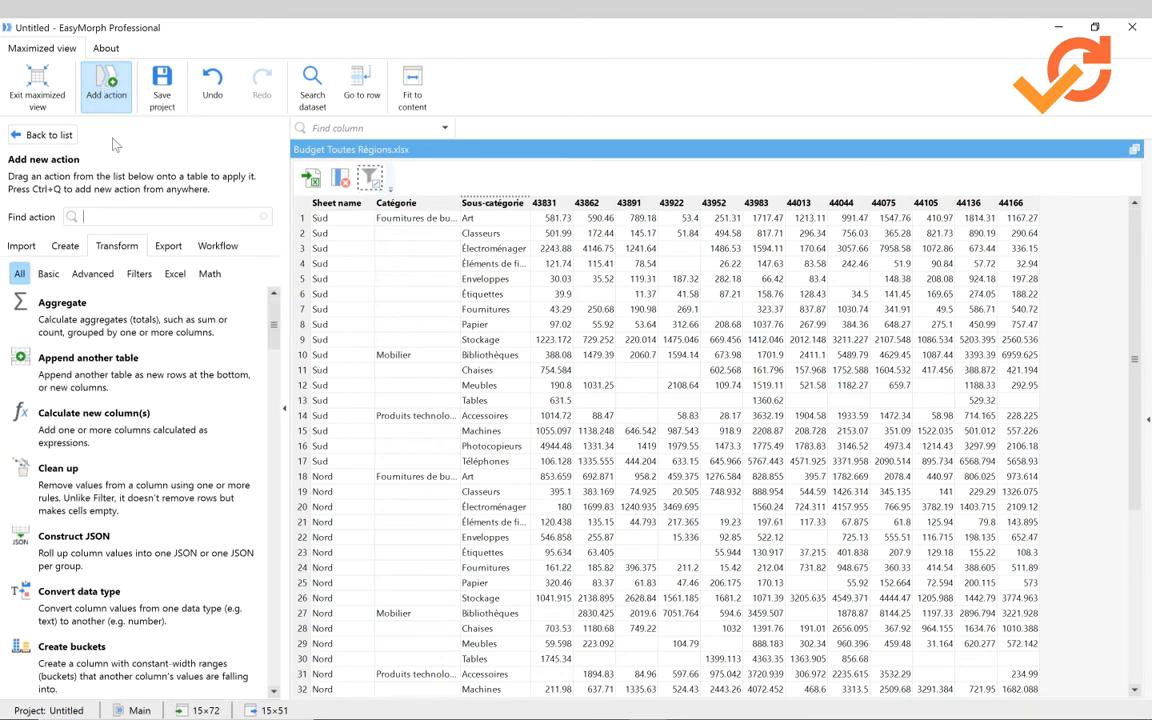
click(103, 216)
text(fill)
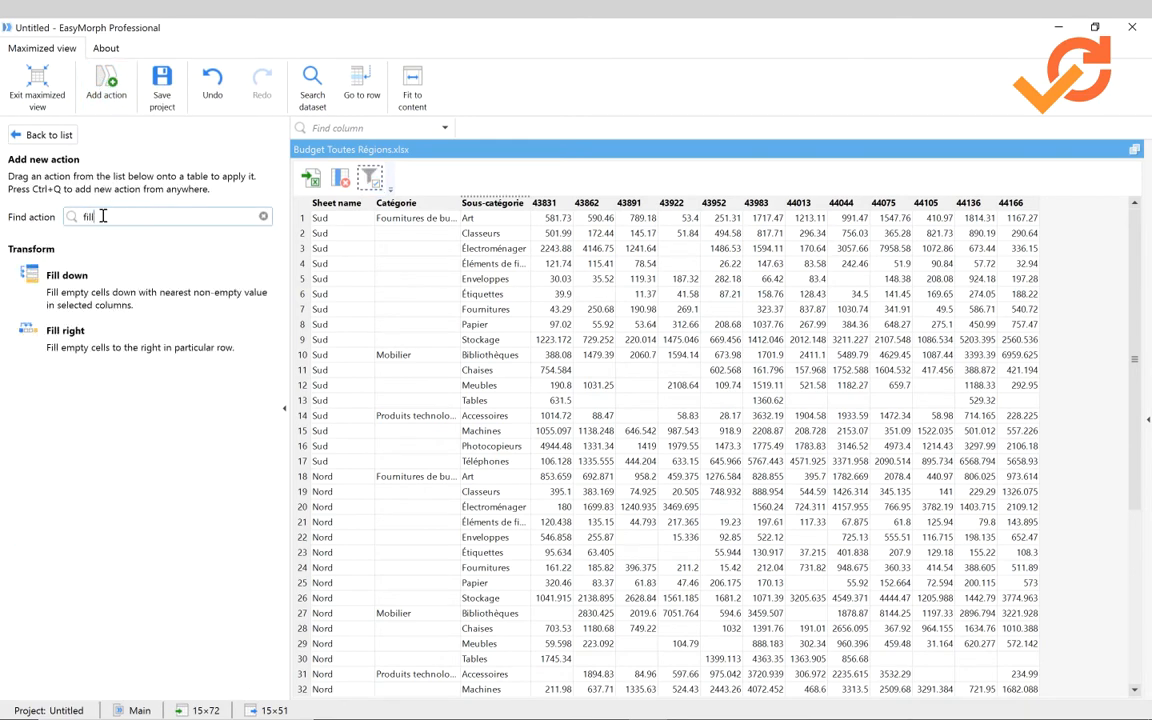
double_click(50, 283)
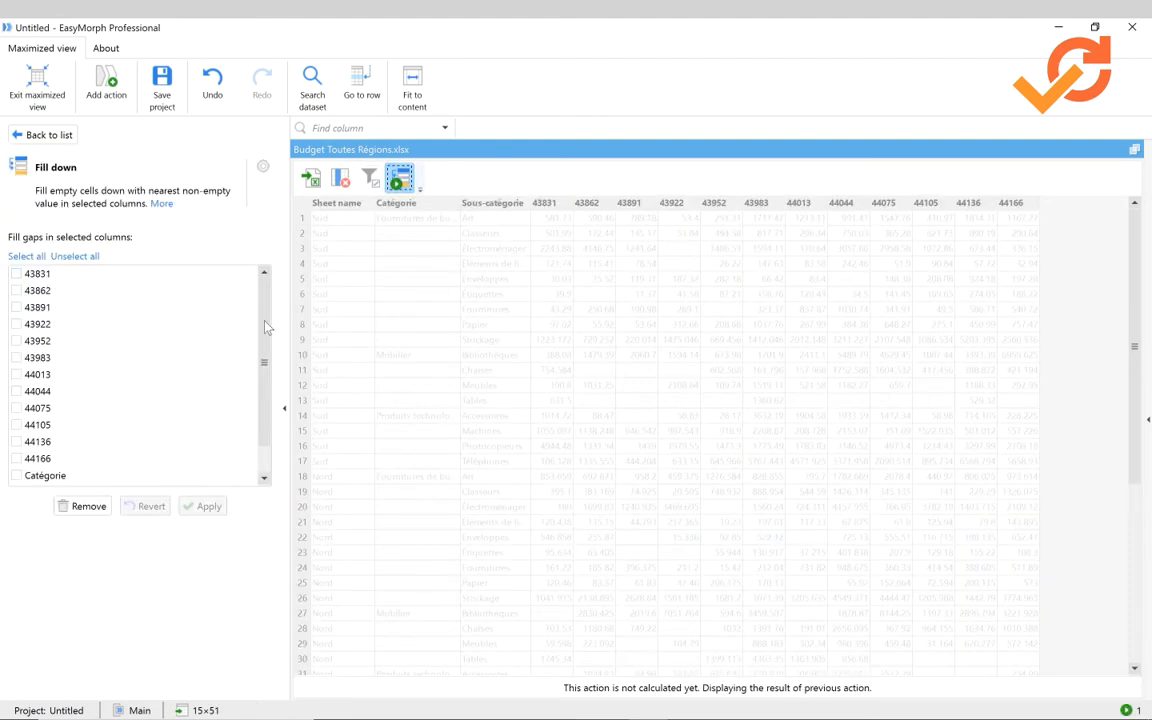
scroll(257, 465, down, 1)
click(17, 442)
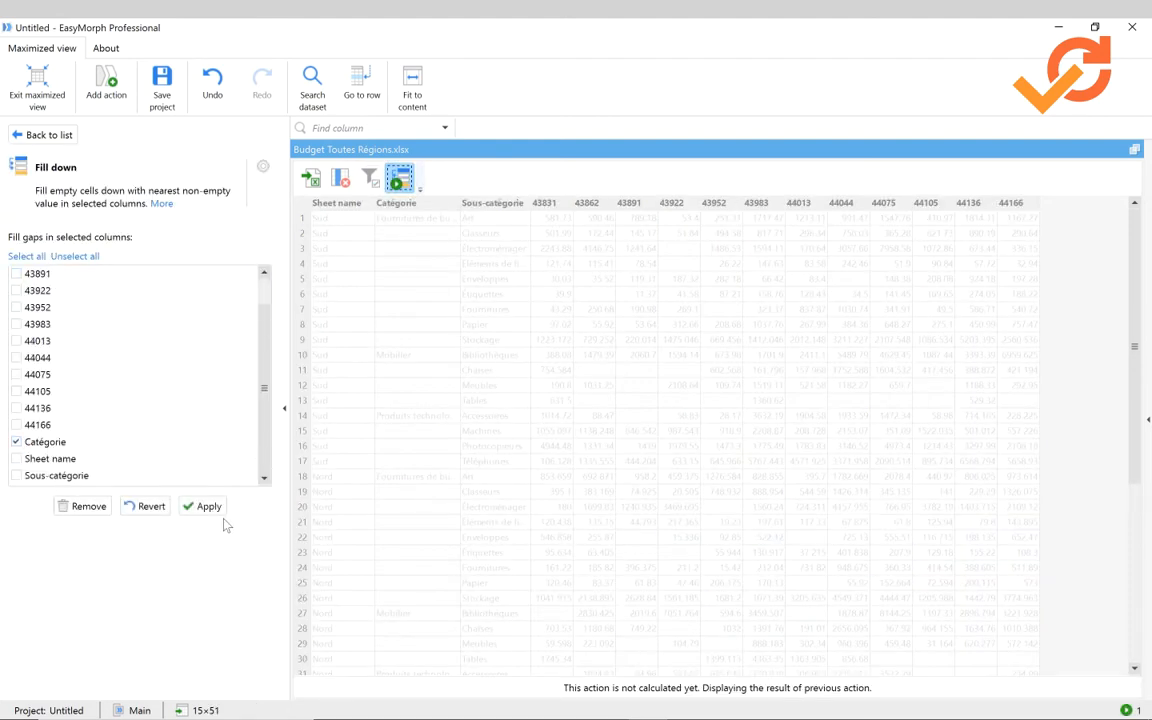
click(209, 507)
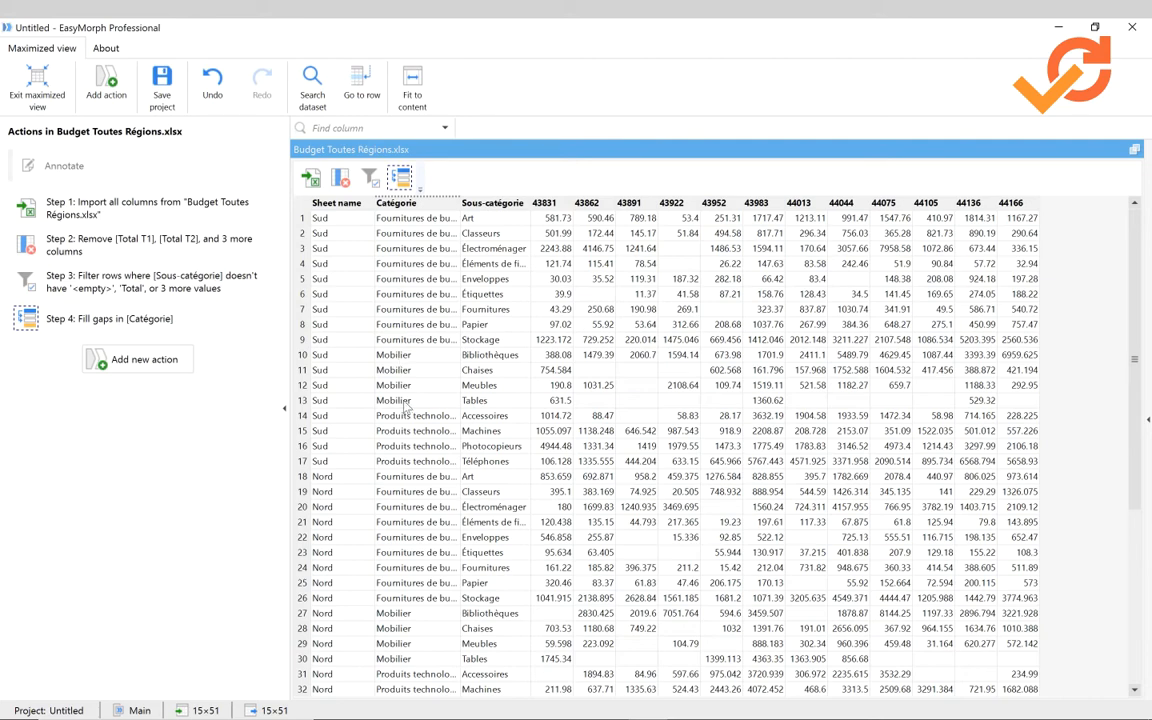
Rename the Sheet name column to Région, and apply the change.
click(328, 204)
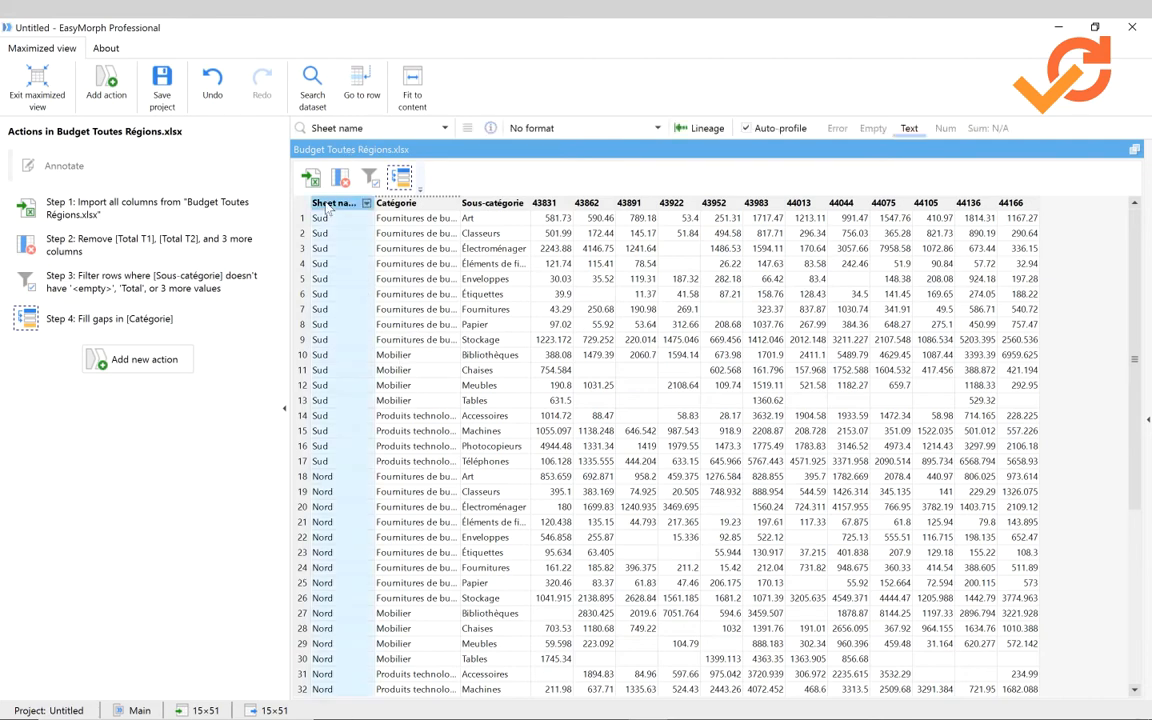
right_click(328, 205)
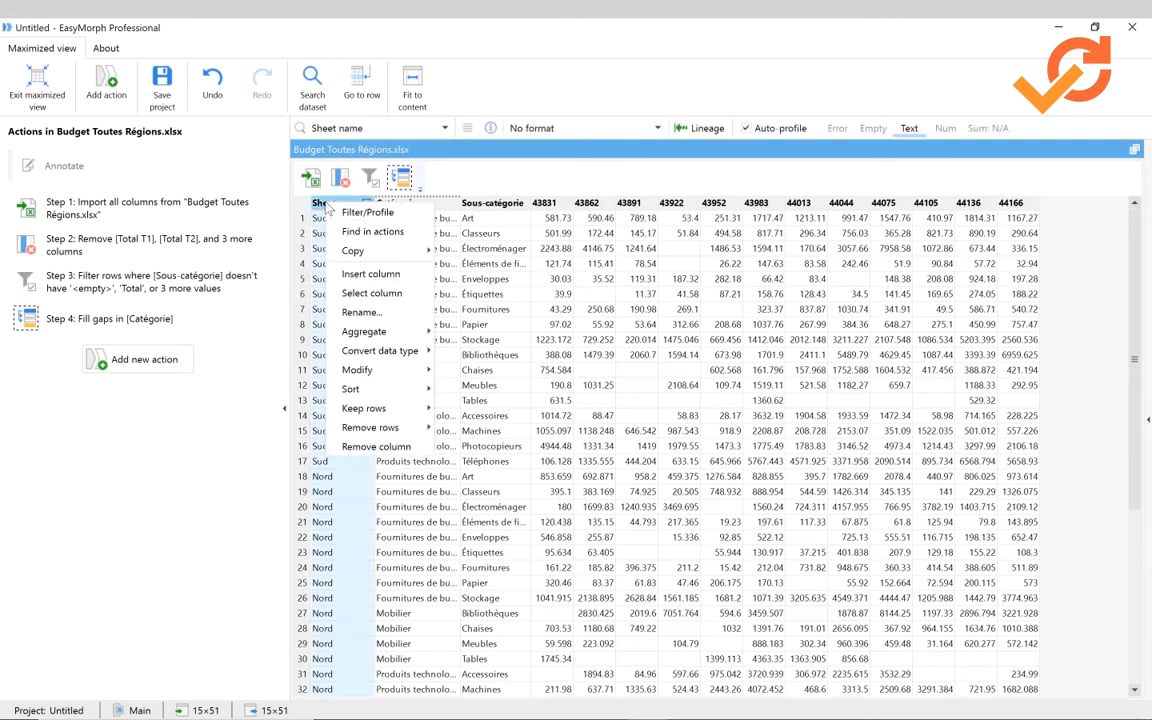
click(362, 312)
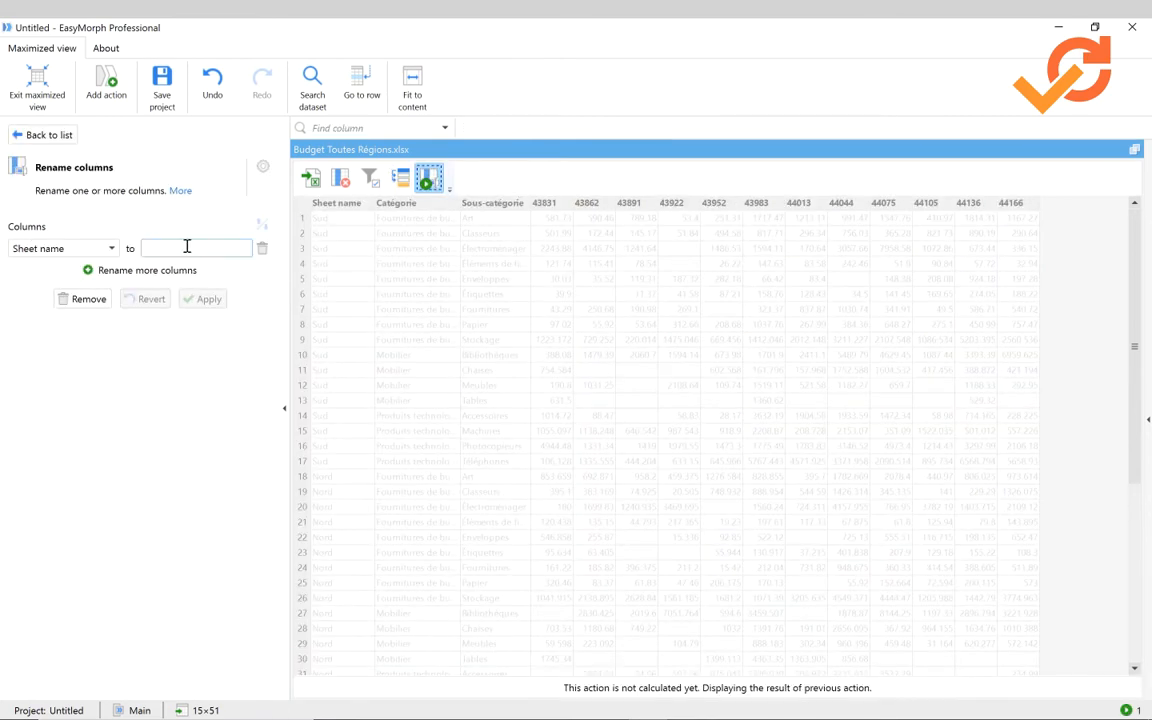
text(Région)
click(207, 299)
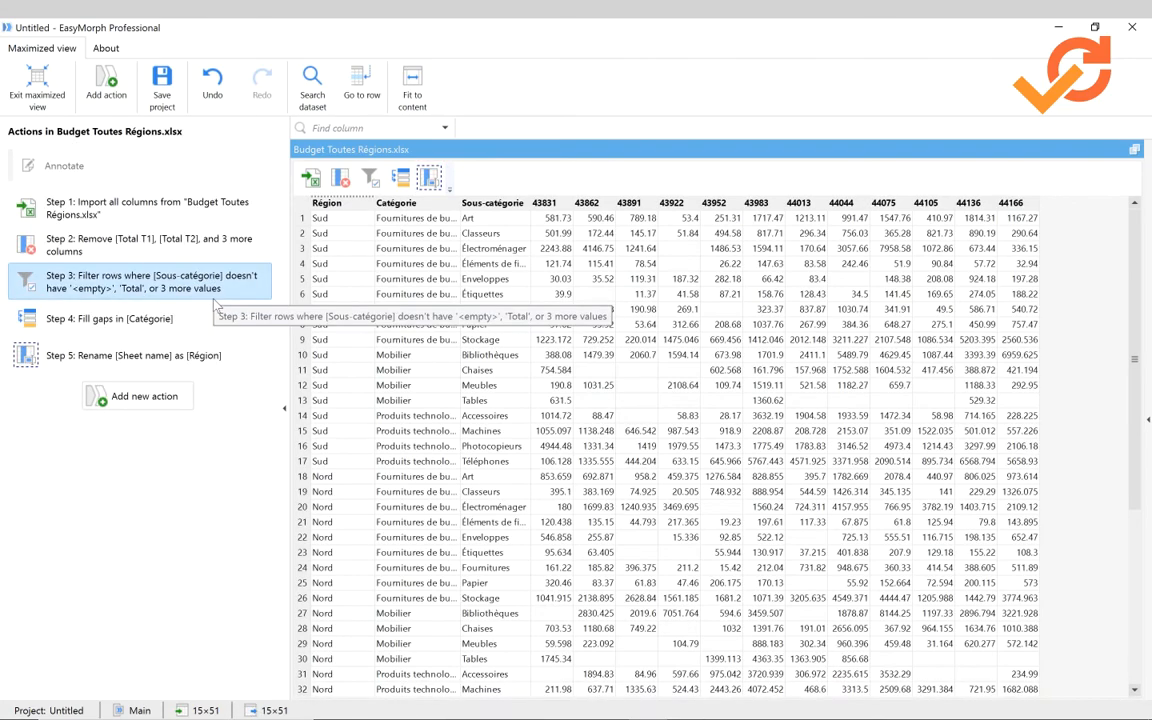
Review the result of each workflow action in order: Excel import, column removal, filter, fill down and rename.
click(311, 178)
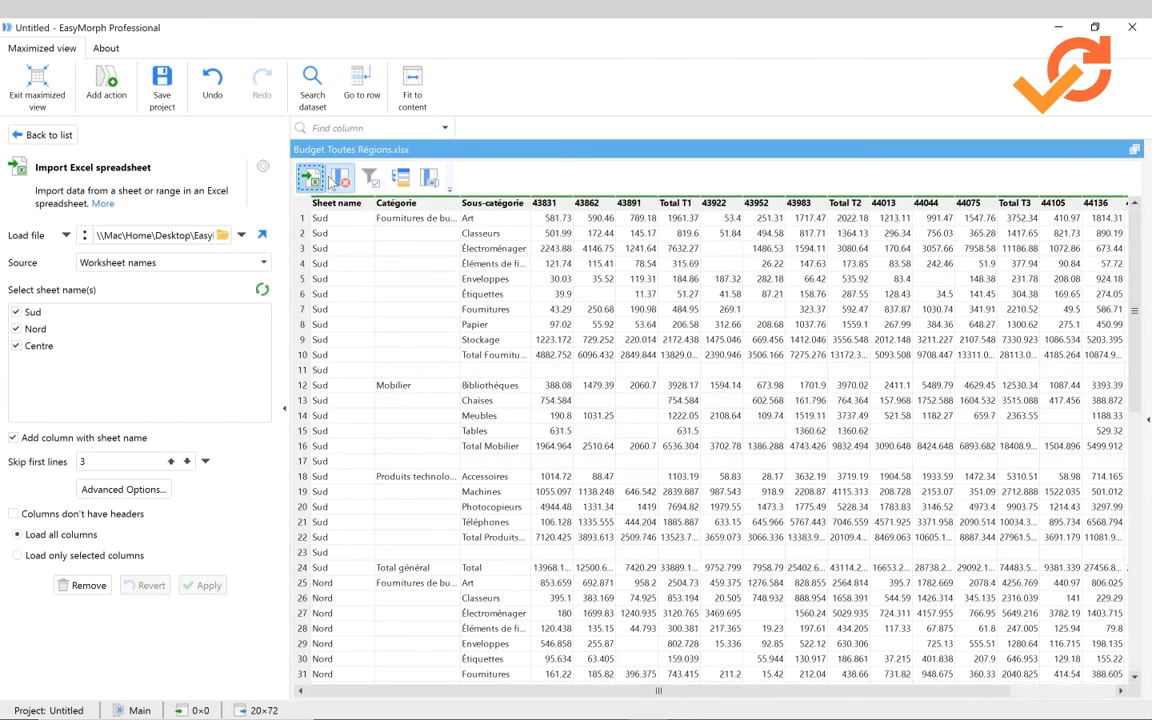
click(341, 178)
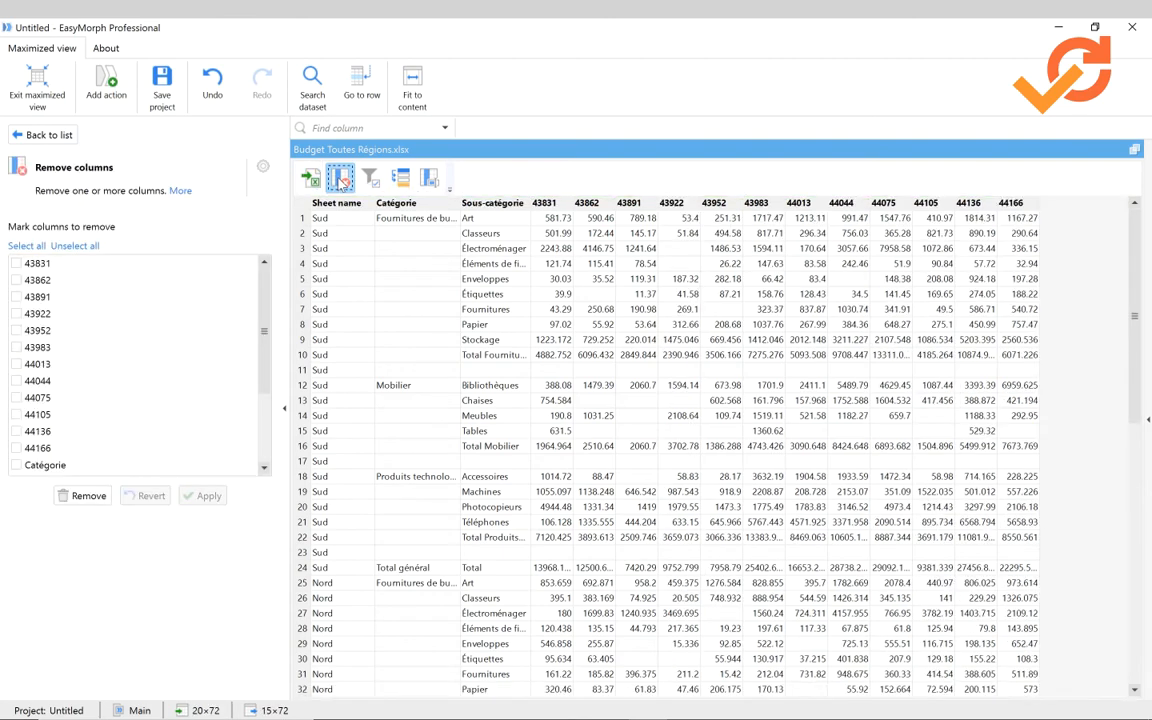
click(372, 179)
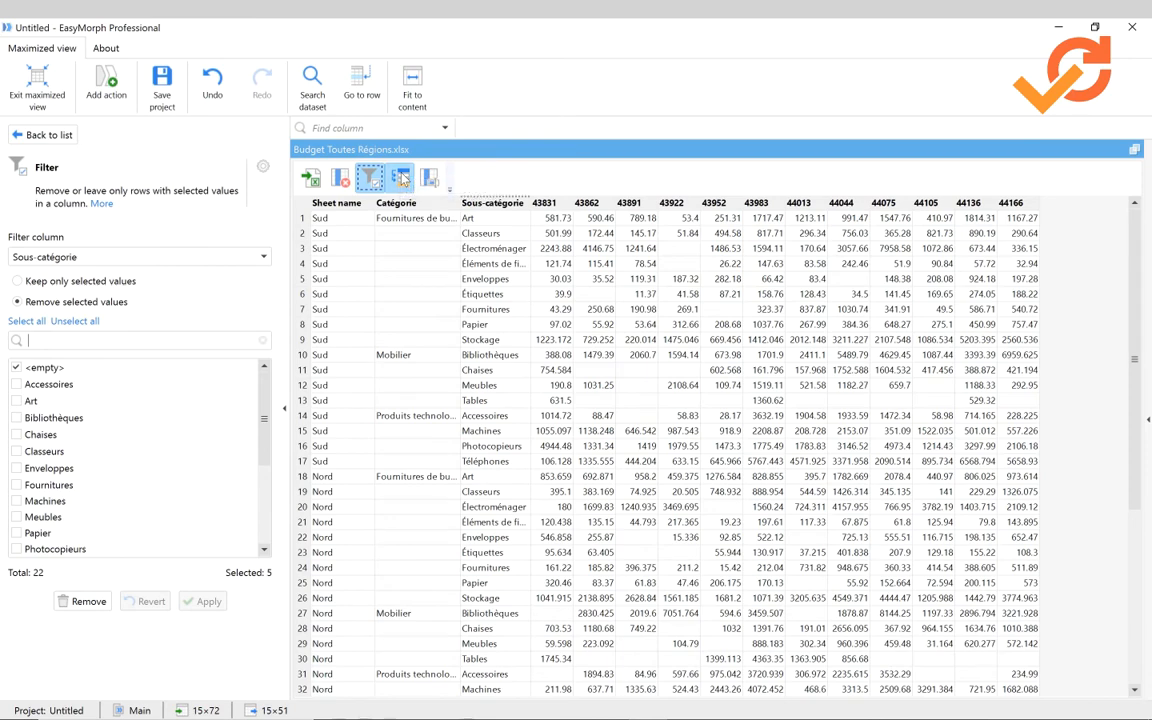
click(400, 178)
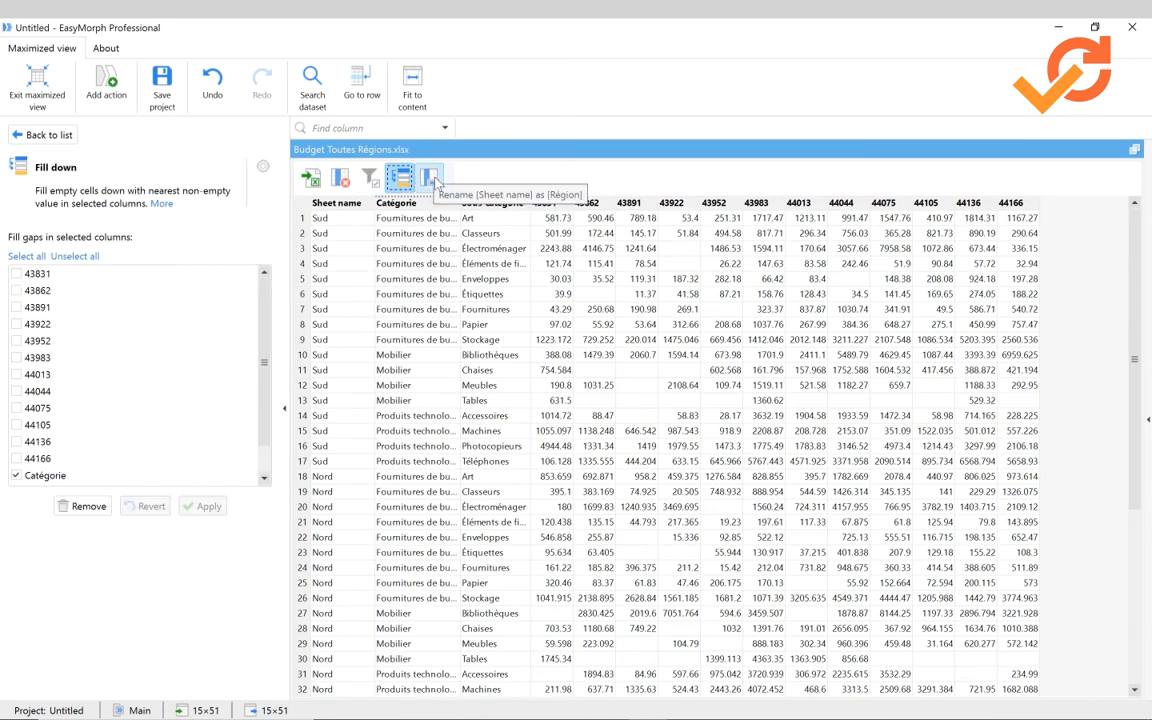
click(432, 179)
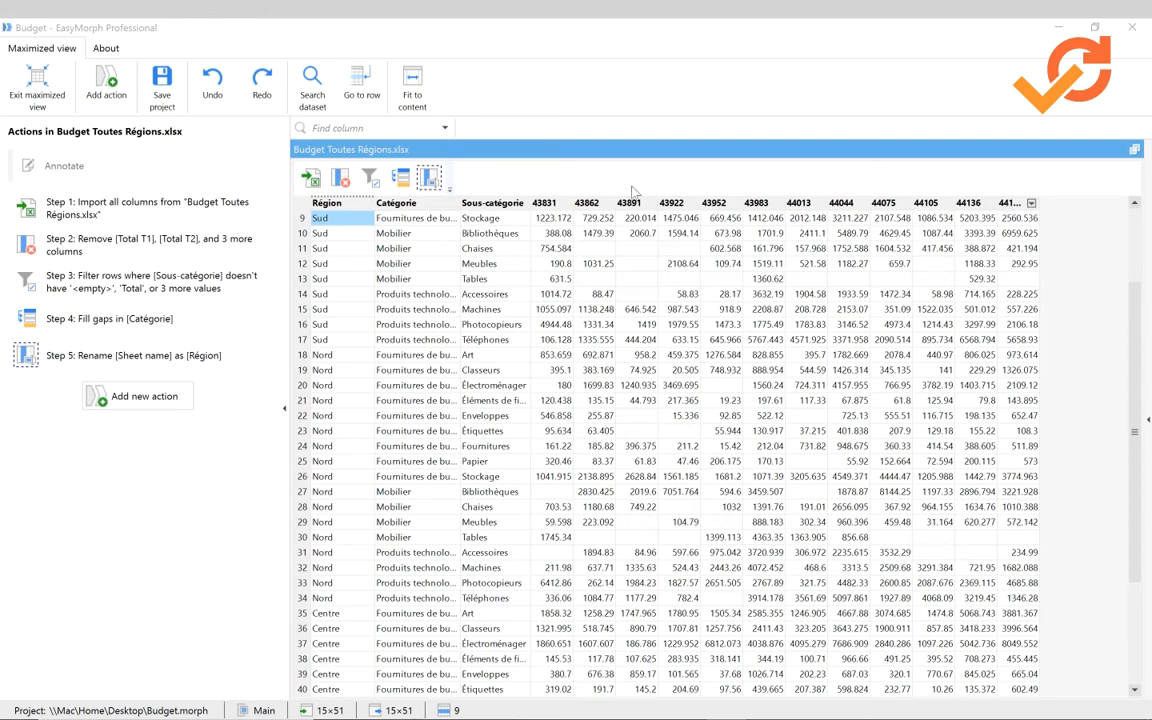
Add an Unpivot action that names the labels column Date and the data column Montant.
click(125, 394)
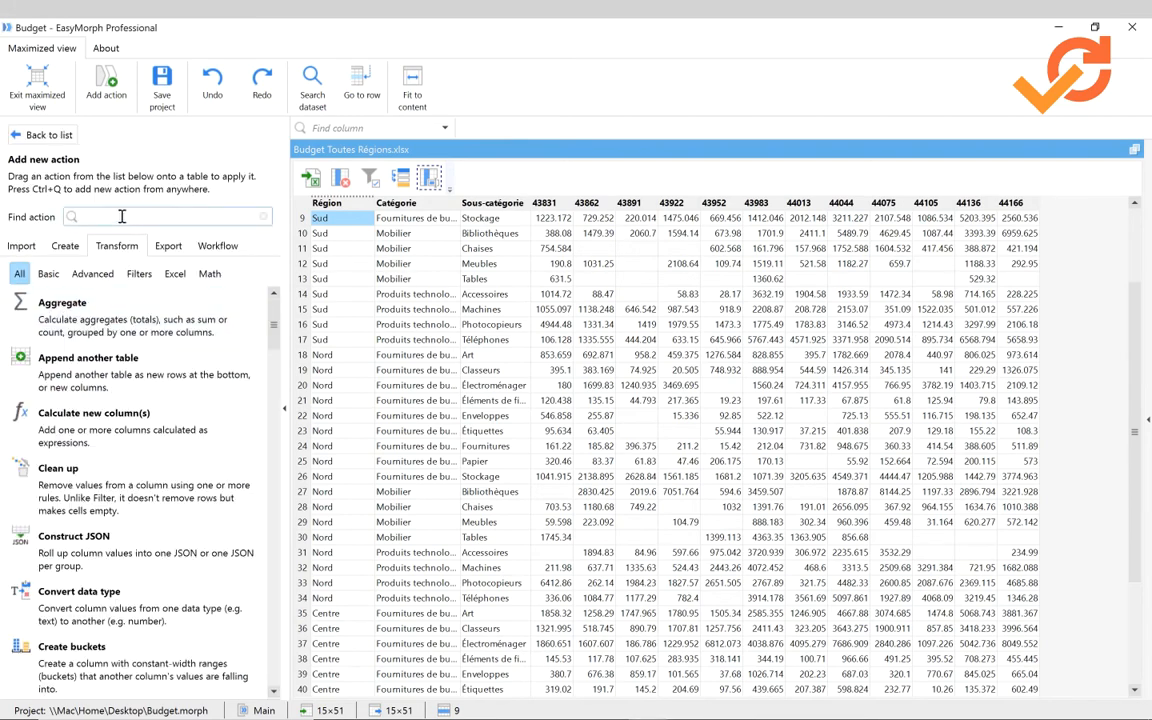
click(121, 216)
text(piv)
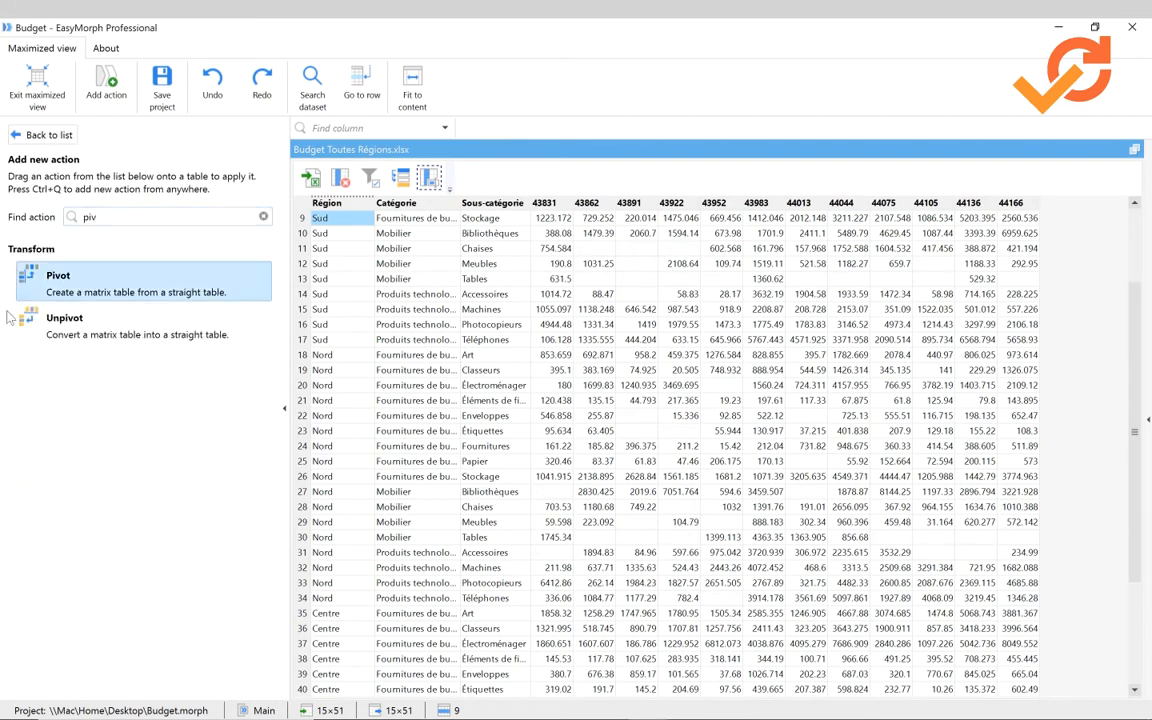
click(62, 323)
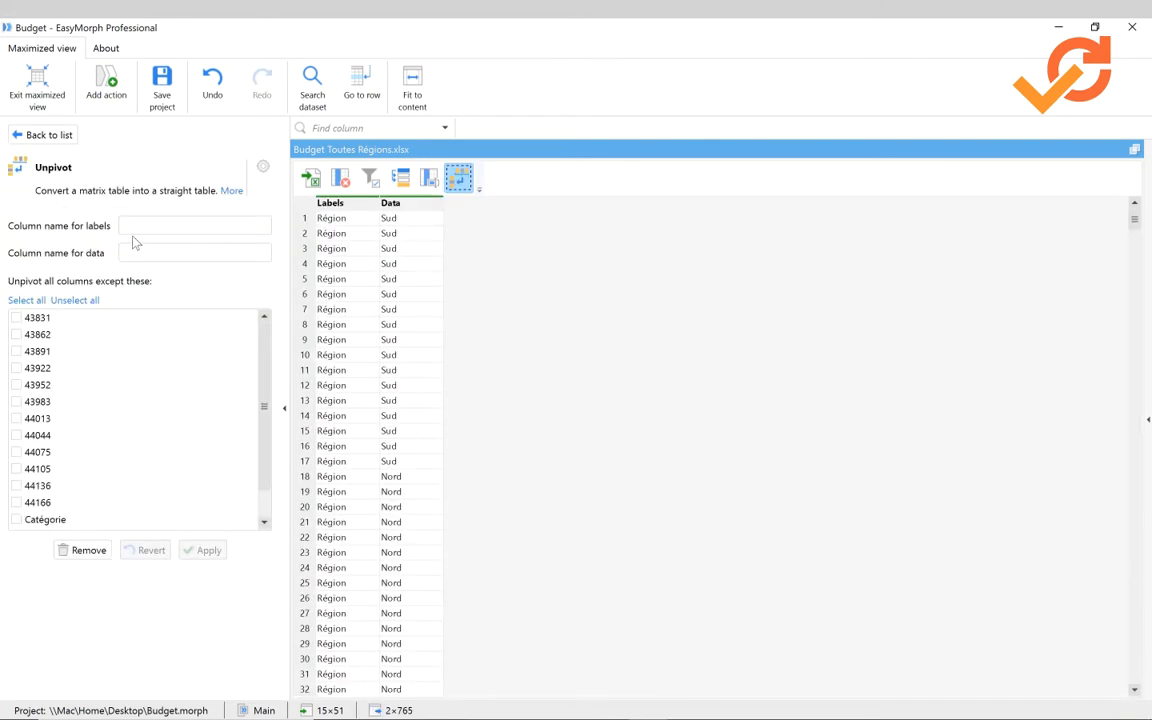
click(141, 227)
text(Date)
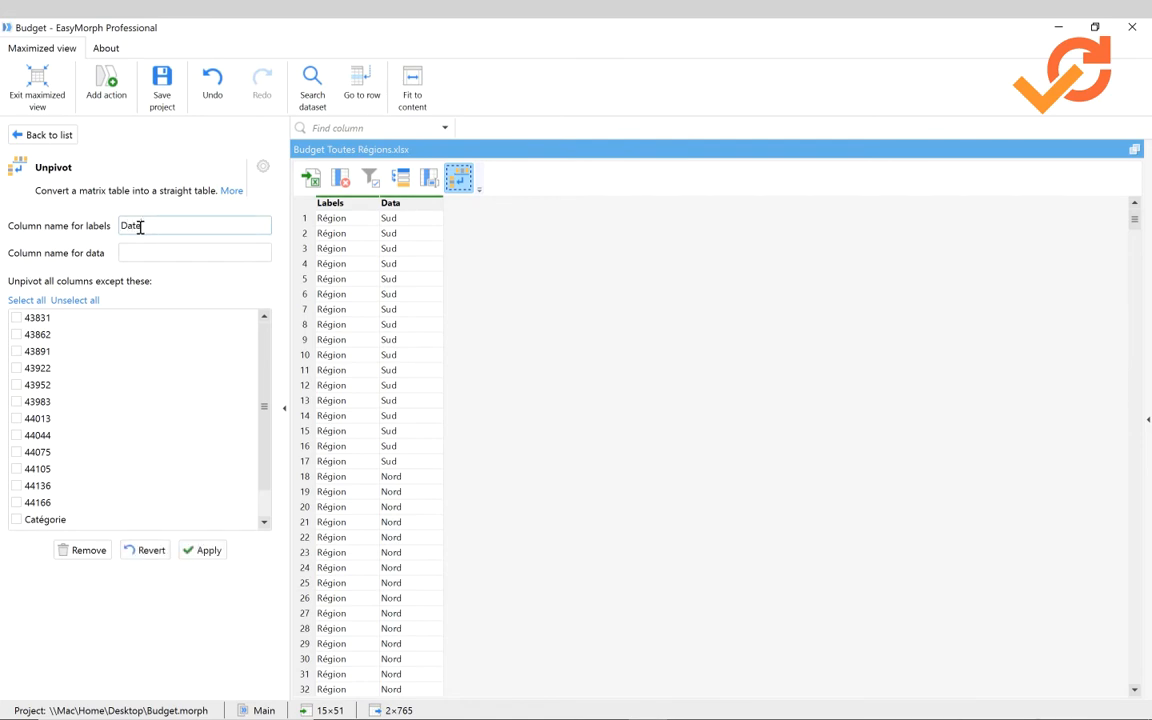
click(138, 252)
text(Montant)
Exclude the Catégorie, Région and Sous-catégorie columns from the unpivot, and apply the action.
scroll(244, 458, down, 1)
click(16, 486)
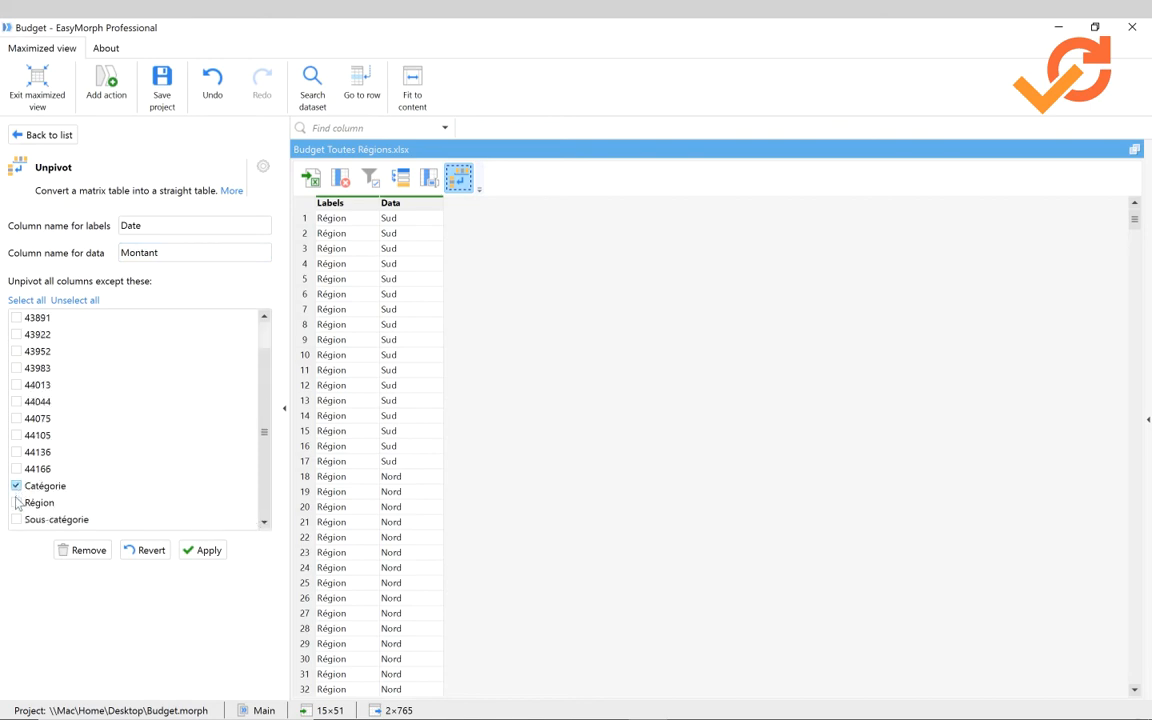
click(16, 503)
click(205, 551)
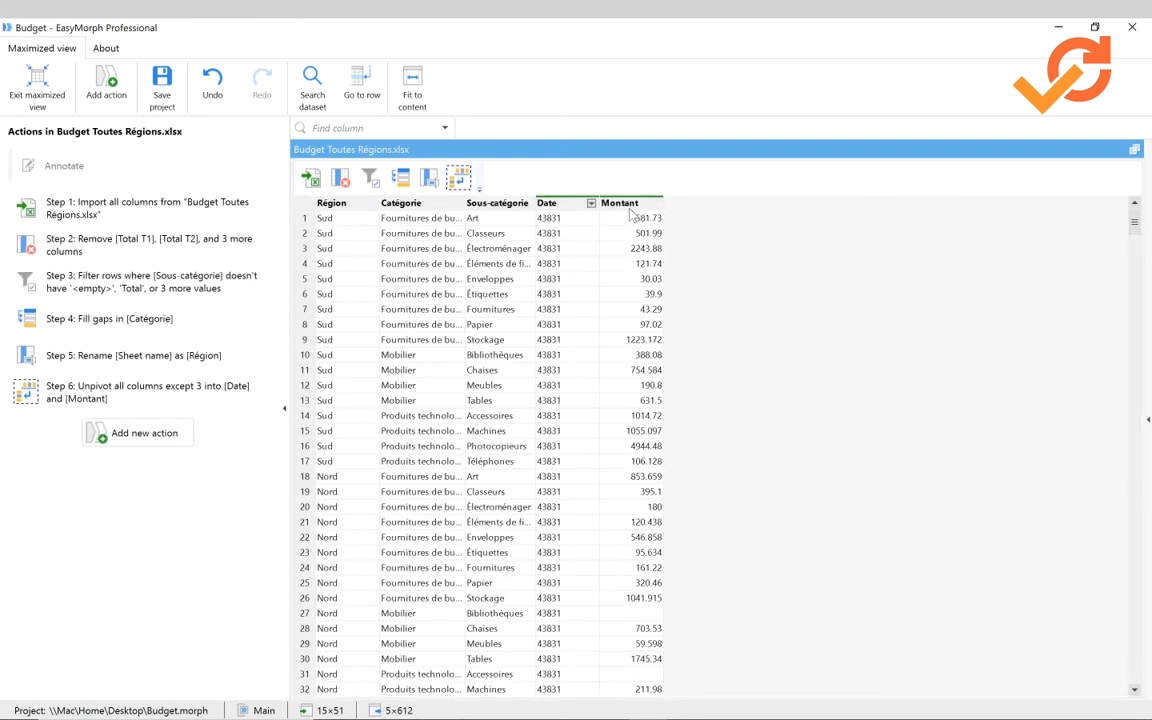
Convert the Date column's data type from text to number.
click(570, 205)
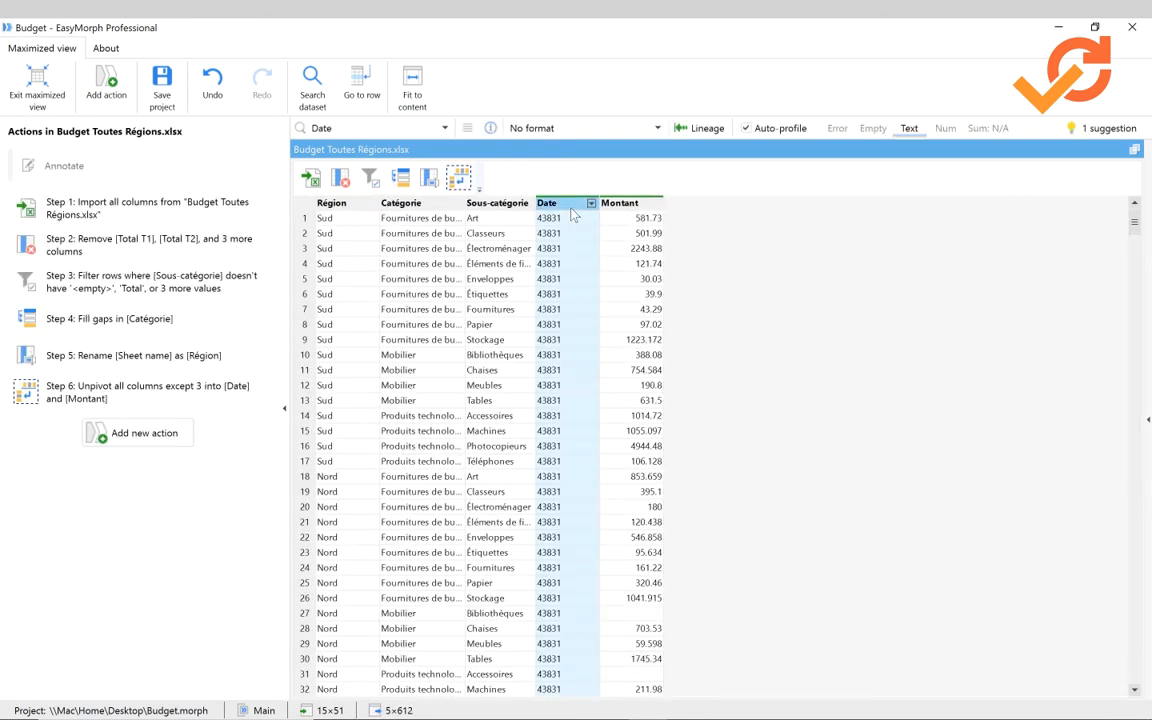
right_click(574, 215)
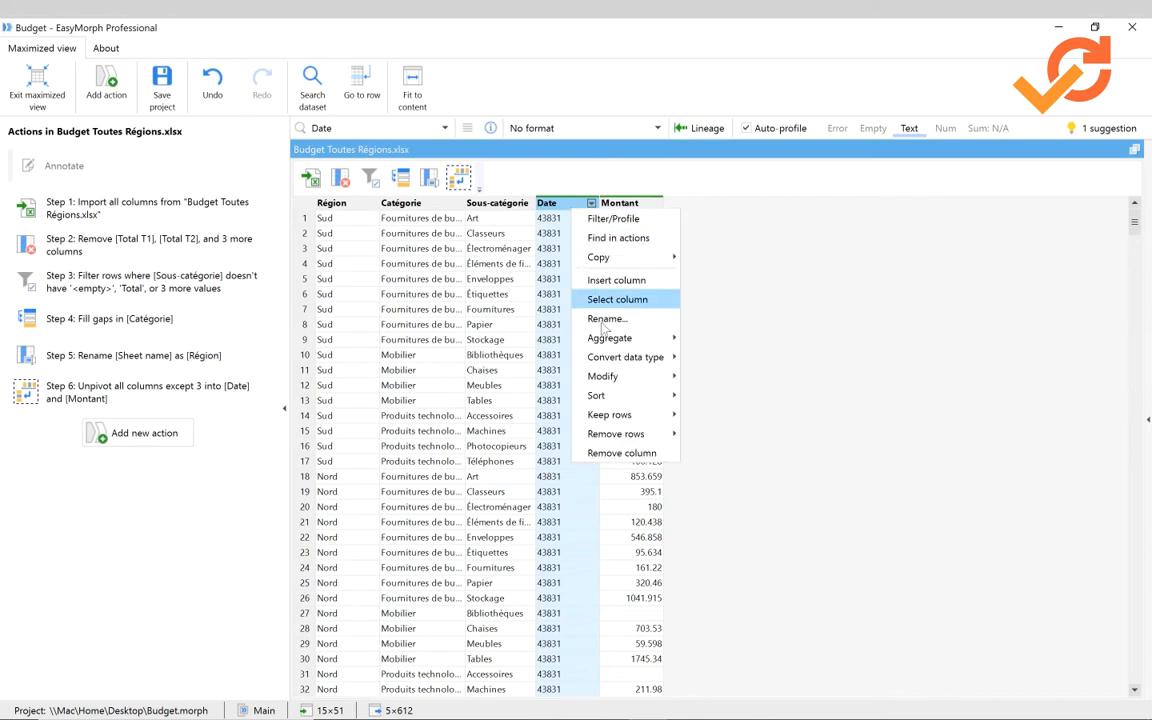
mouse_move(609, 360)
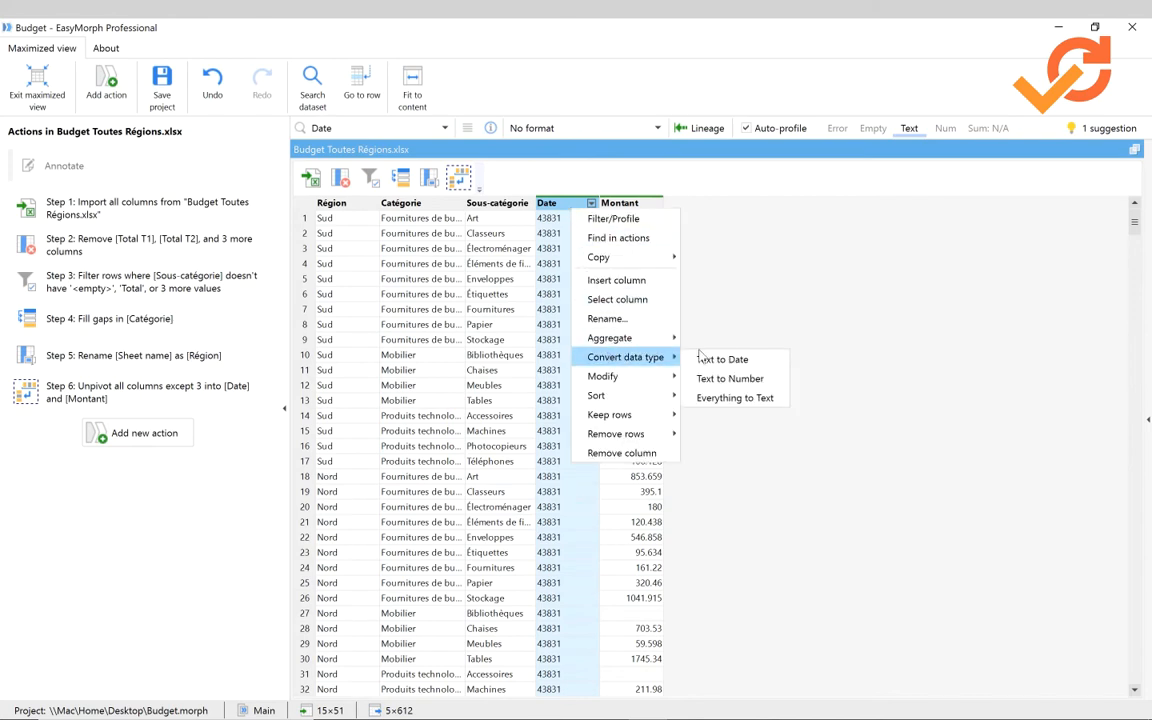
click(714, 380)
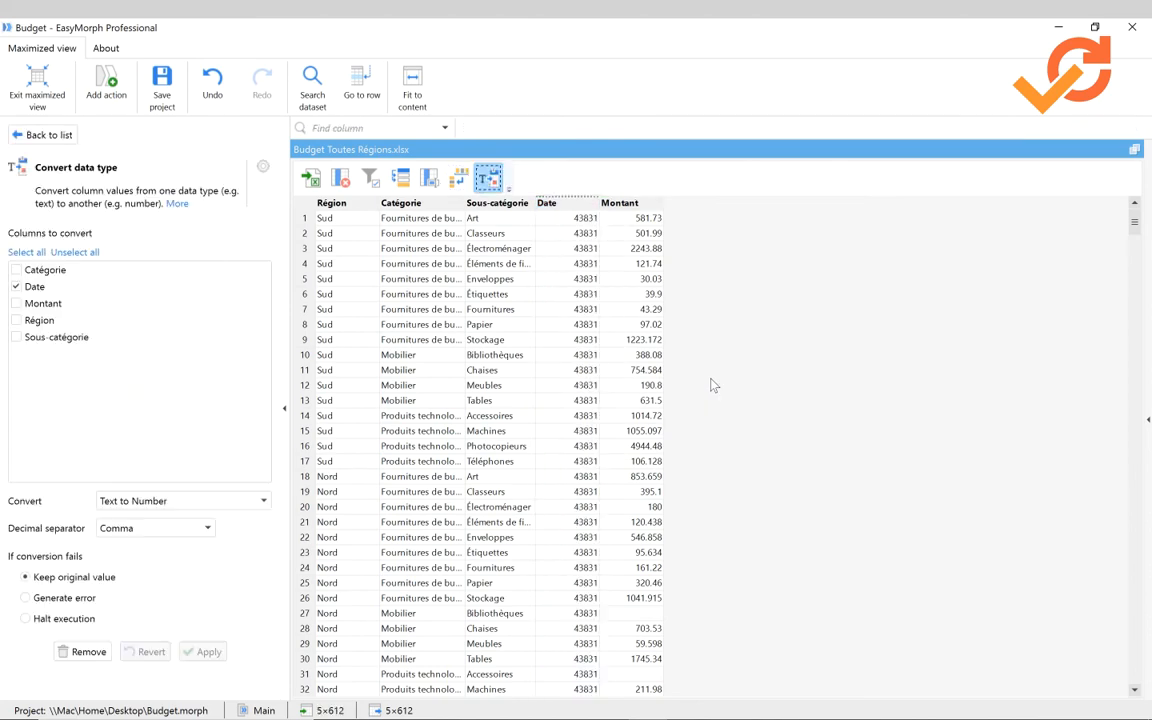
Set the display format of the Date column to dd-MMM-yyyy.
click(593, 204)
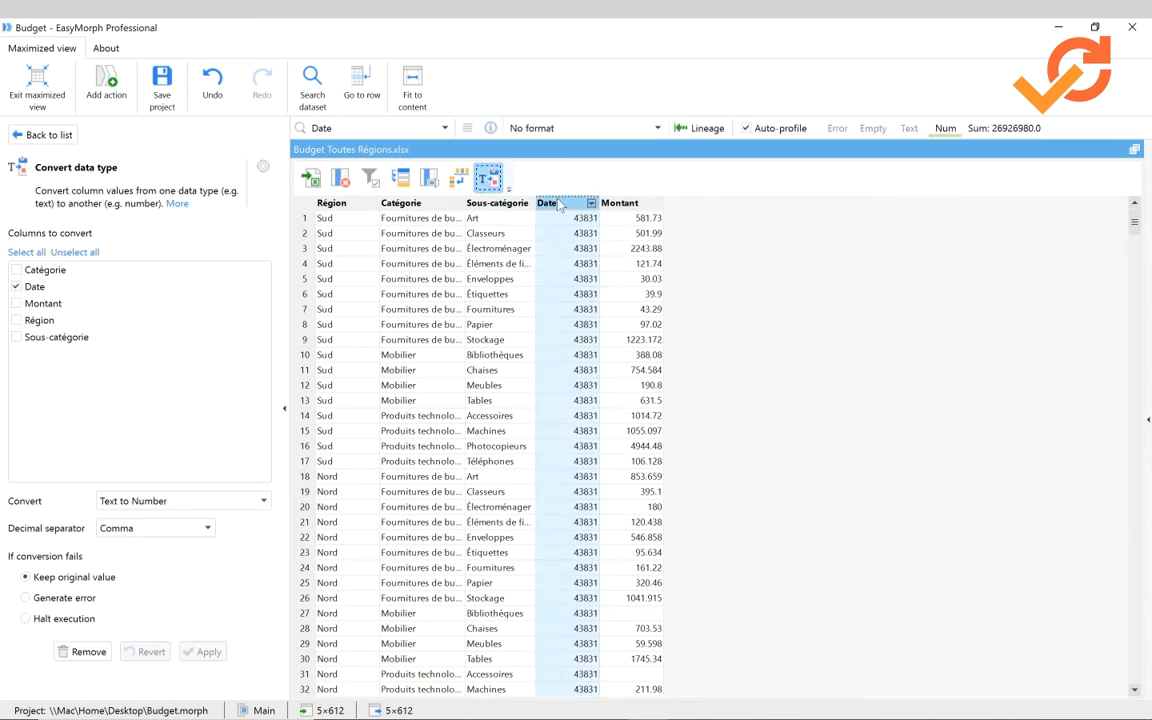
click(652, 128)
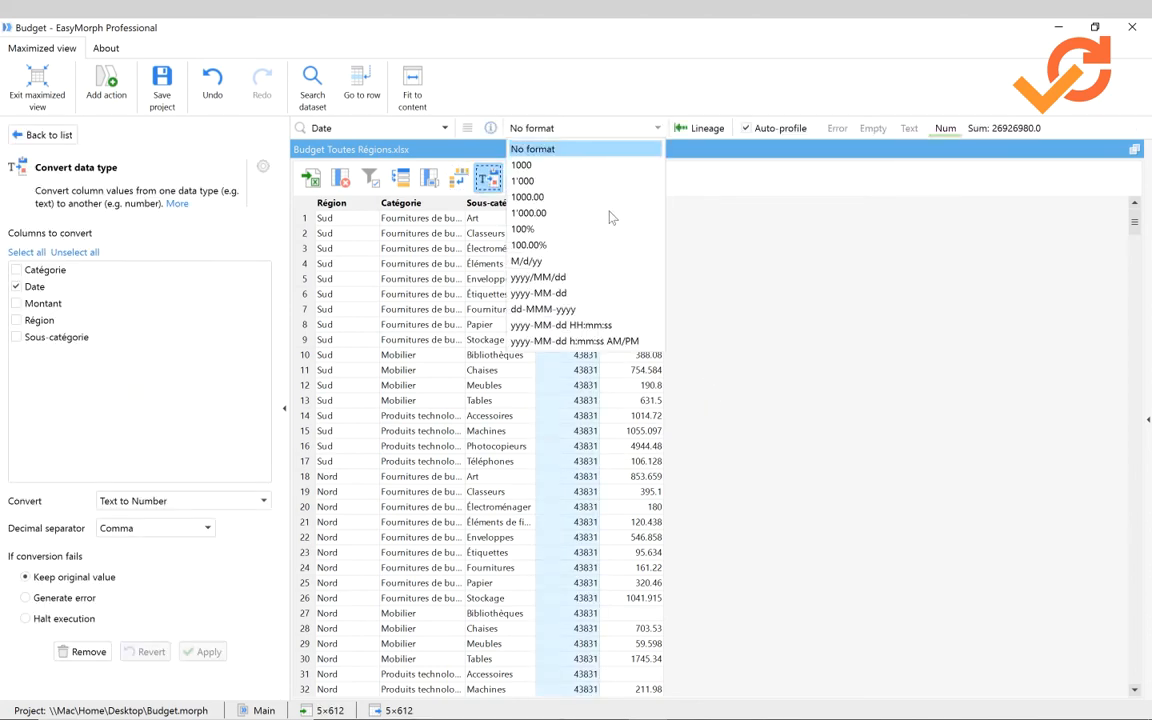
click(577, 310)
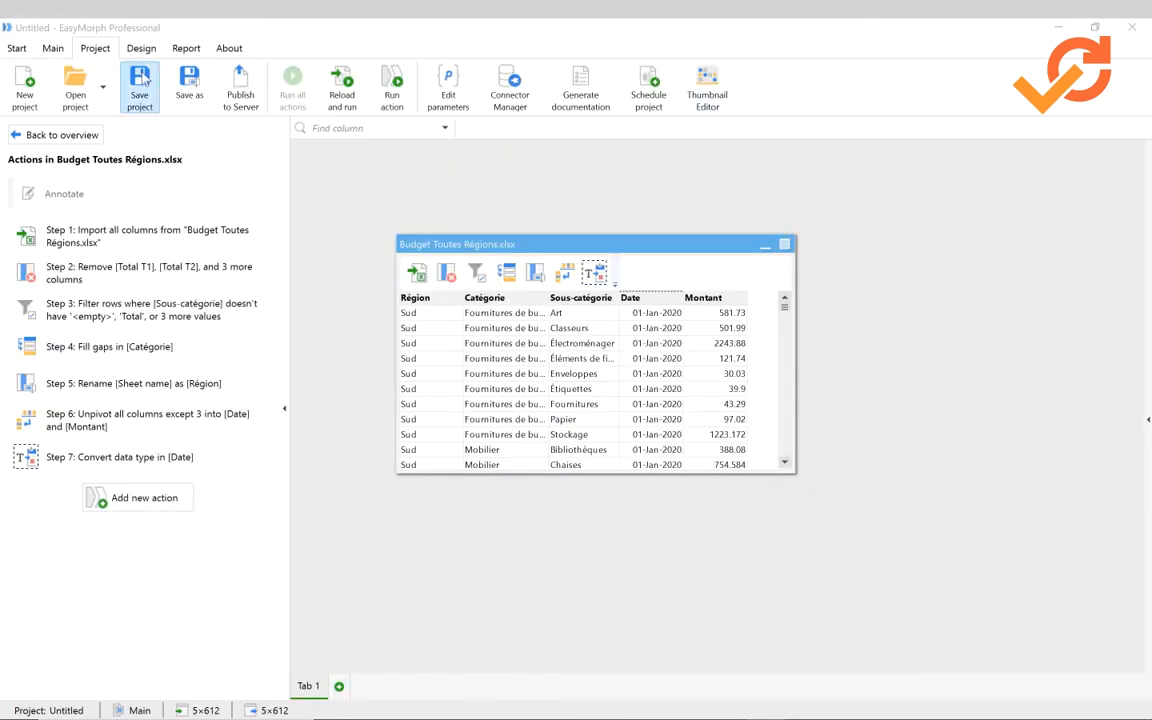
Save the project on the Desktop under the name Budget.
click(140, 85)
click(121, 303)
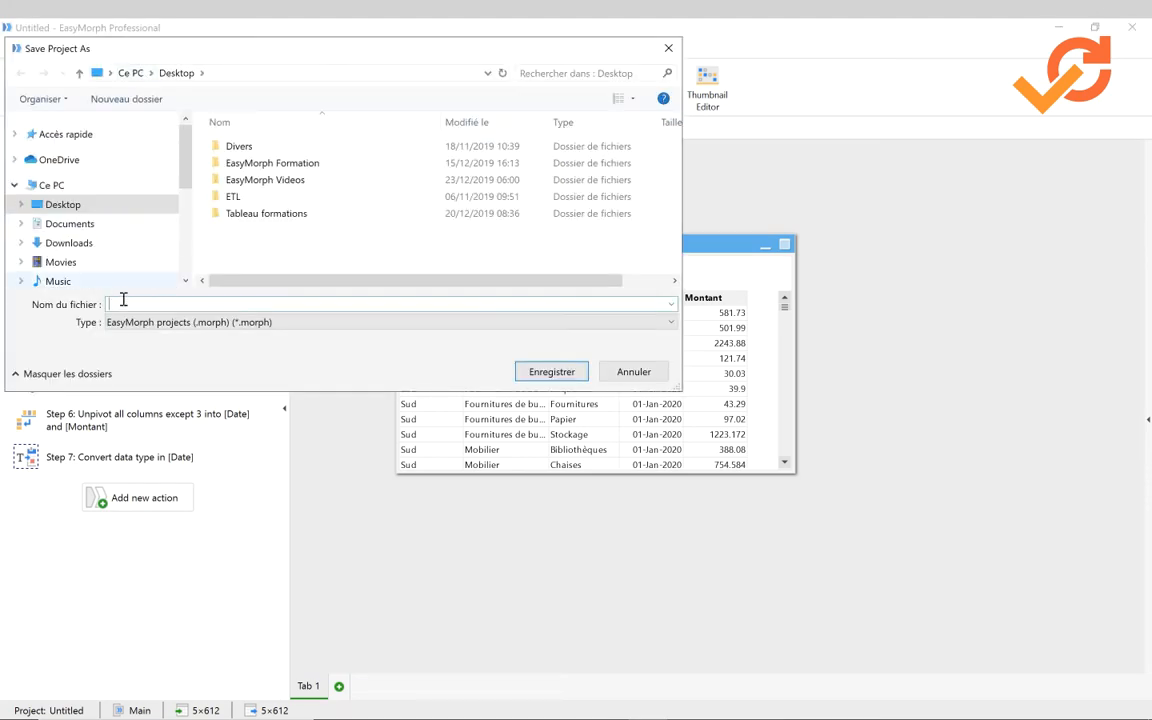
text(Budget)
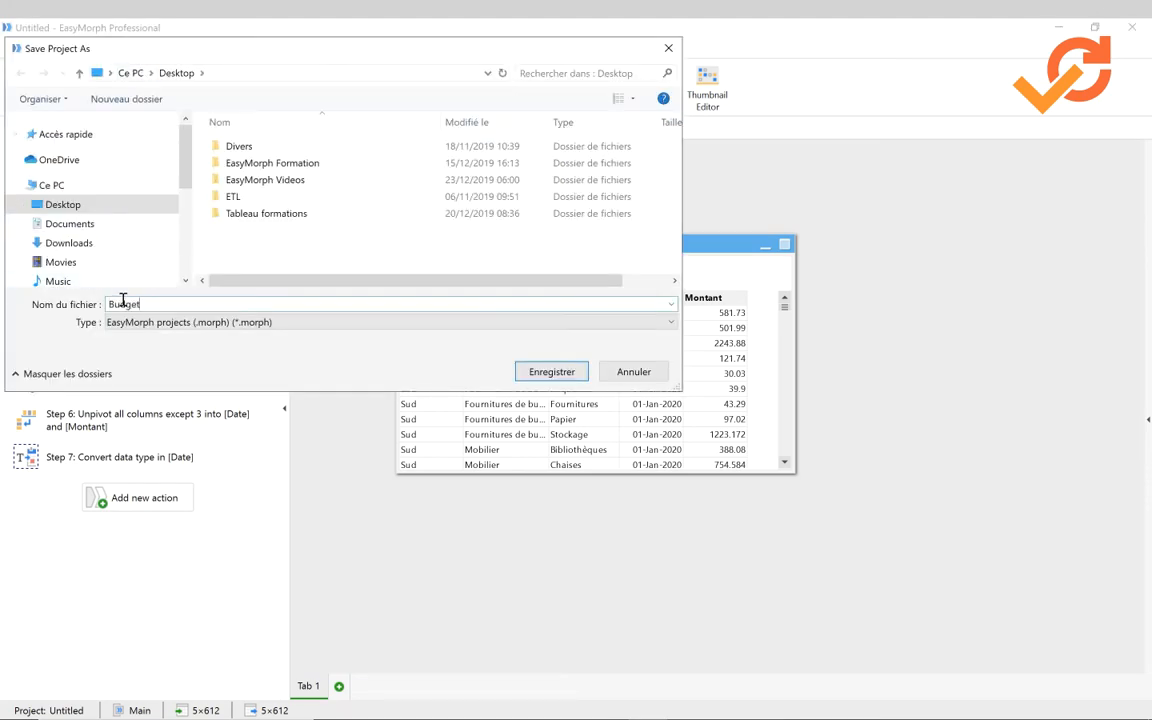
click(551, 371)
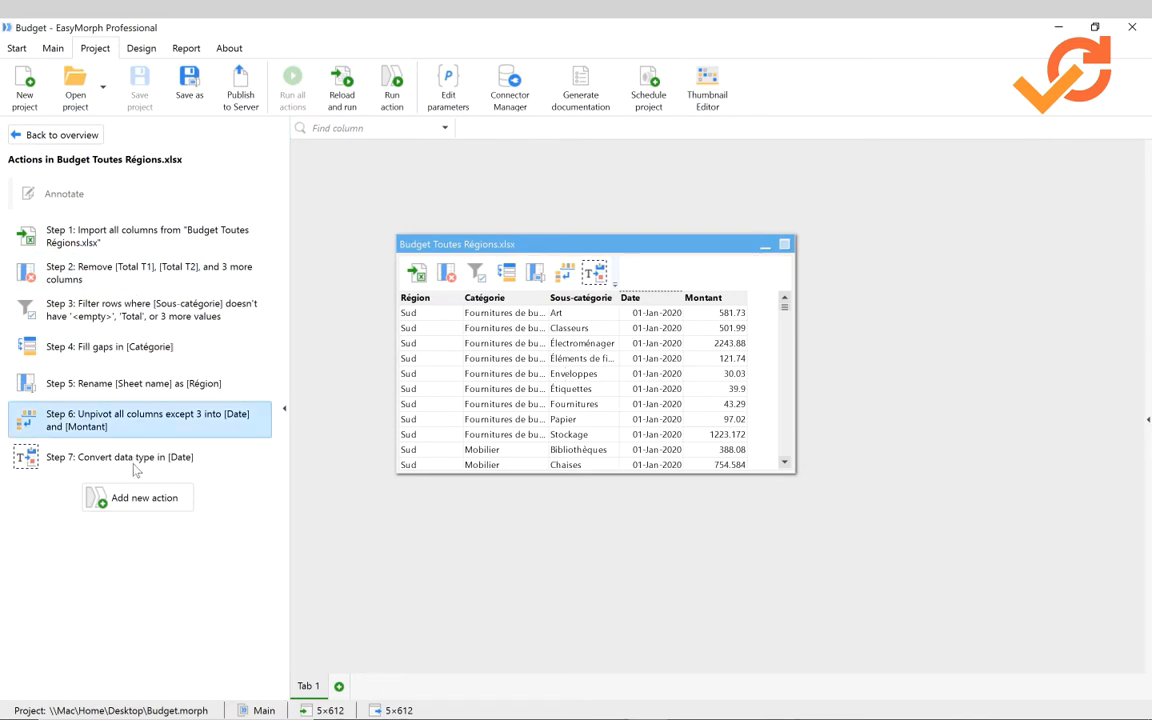
Add an Export to Tableau action that writes the TDE file Budget and overwrites any existing file, and apply it.
click(127, 499)
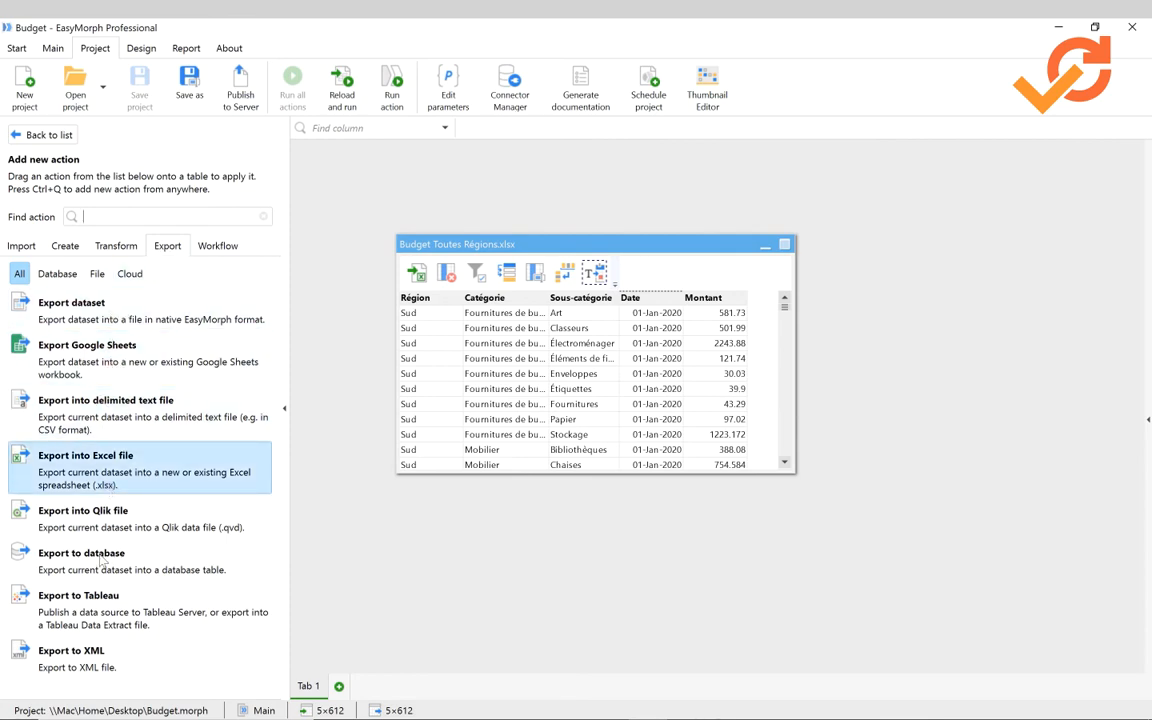
click(104, 616)
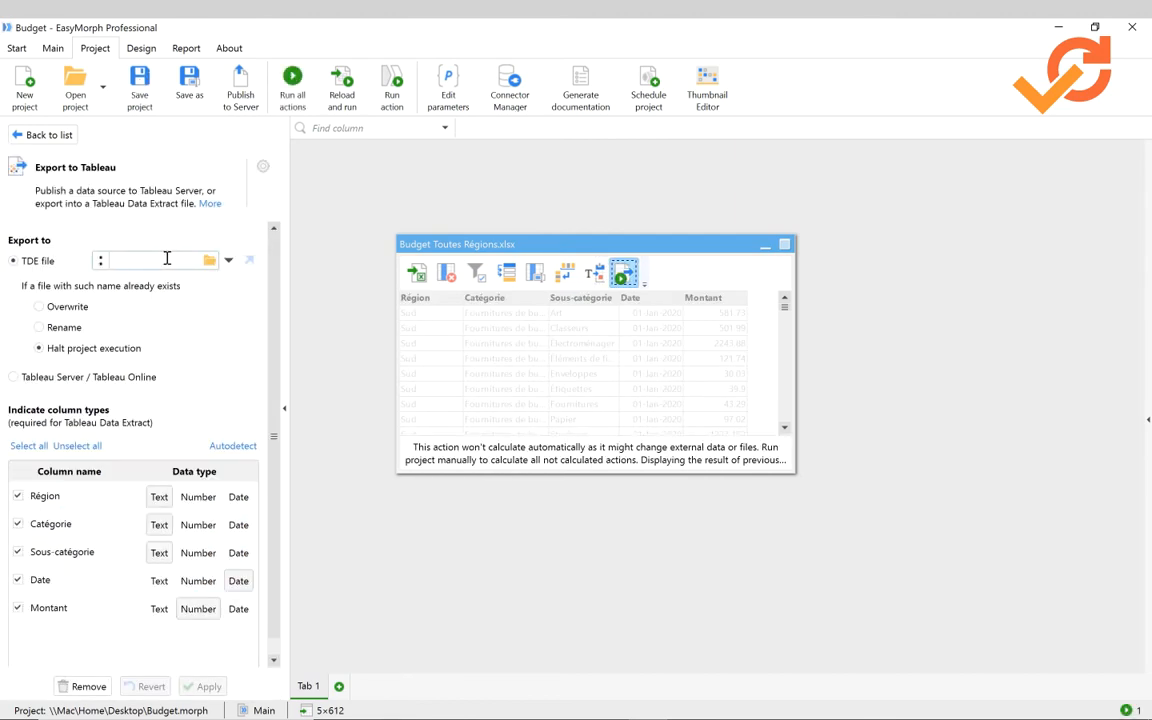
text(Budget)
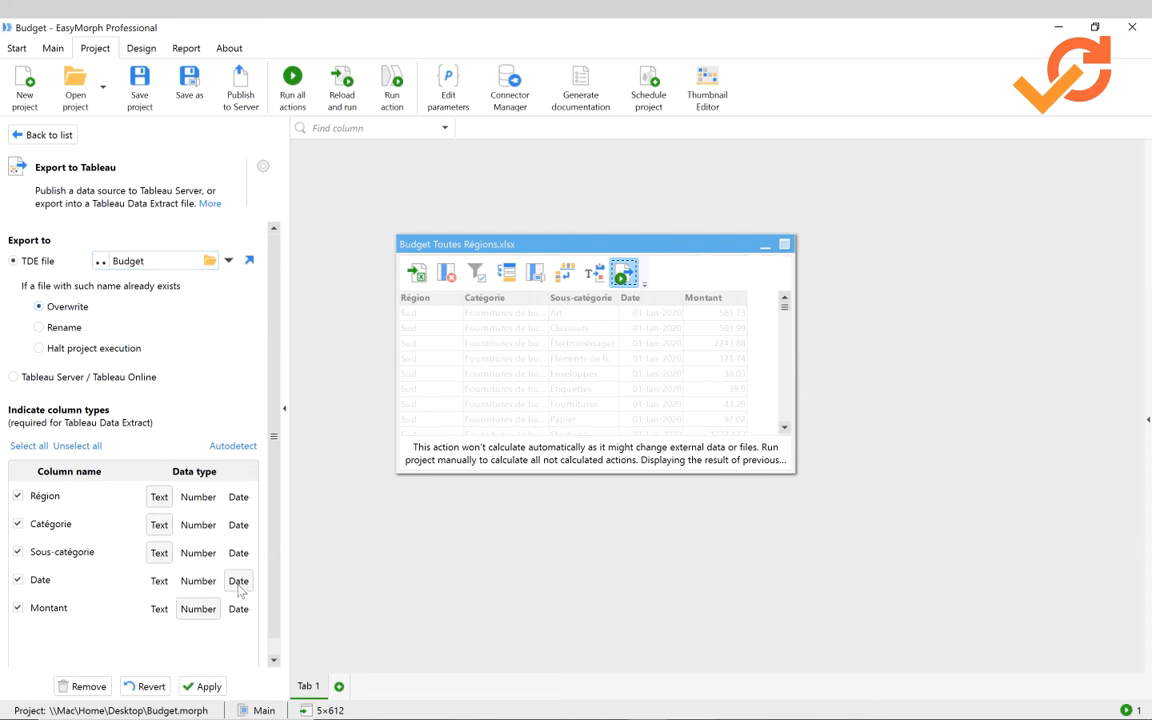
click(202, 687)
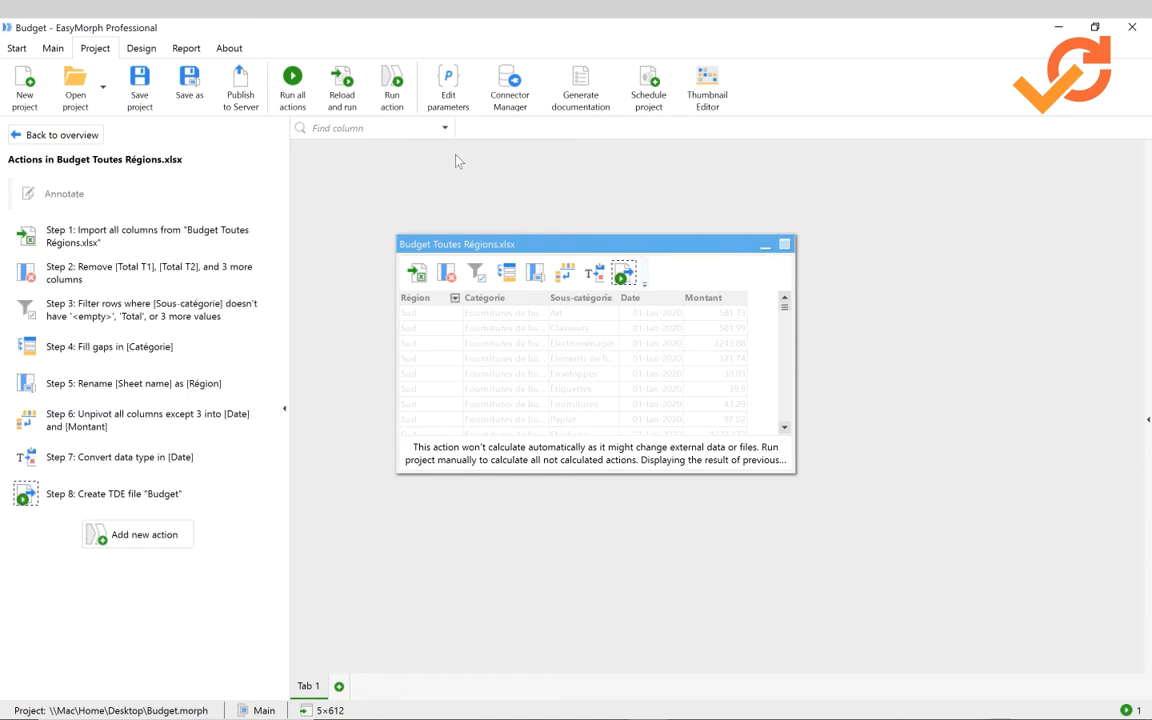
Run the Tableau export action and the whole project with reloaded source data, and save the project.
click(389, 86)
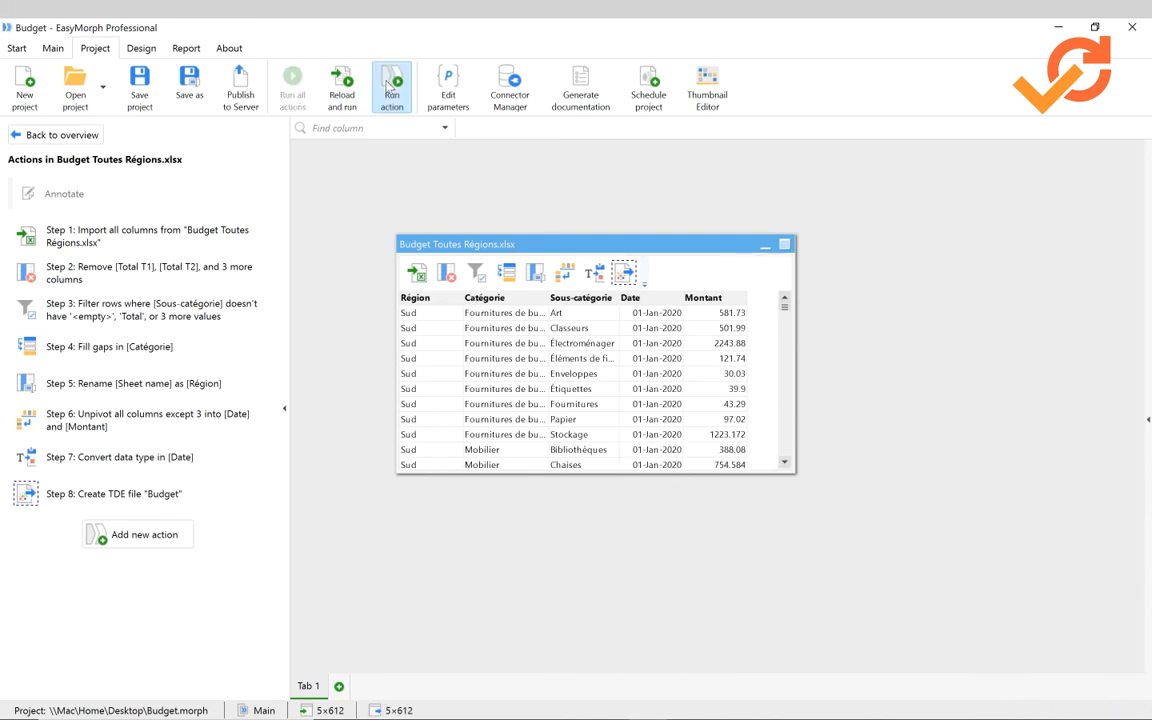
click(346, 92)
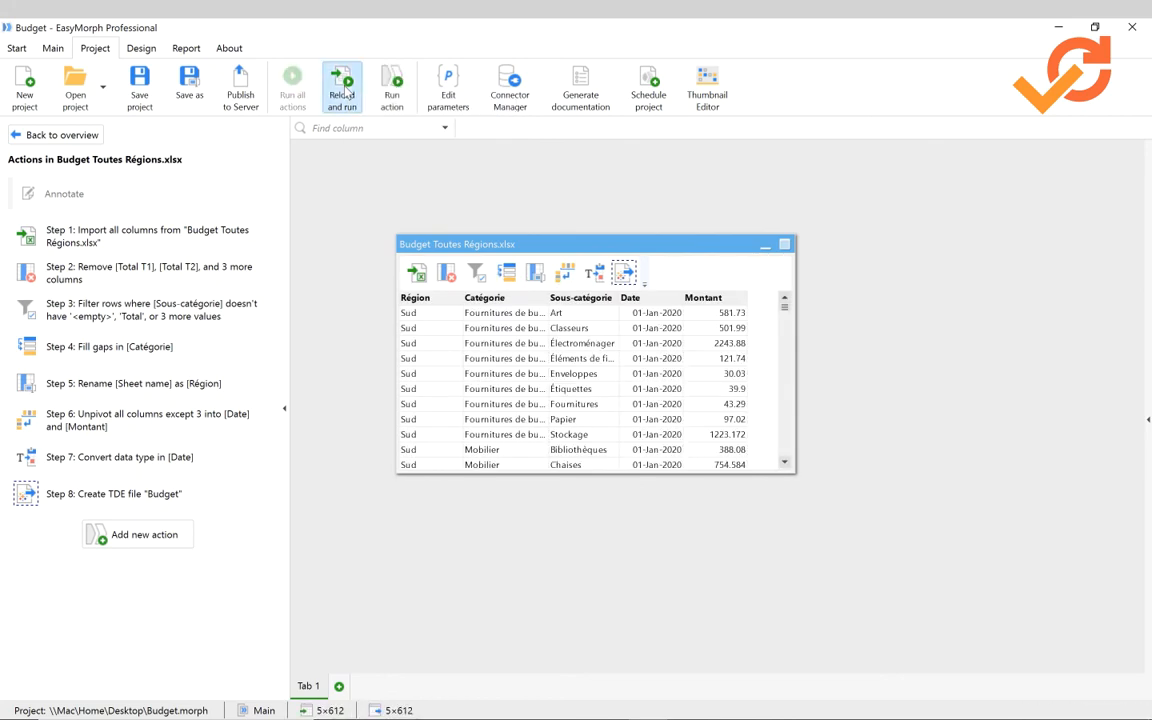
click(139, 85)
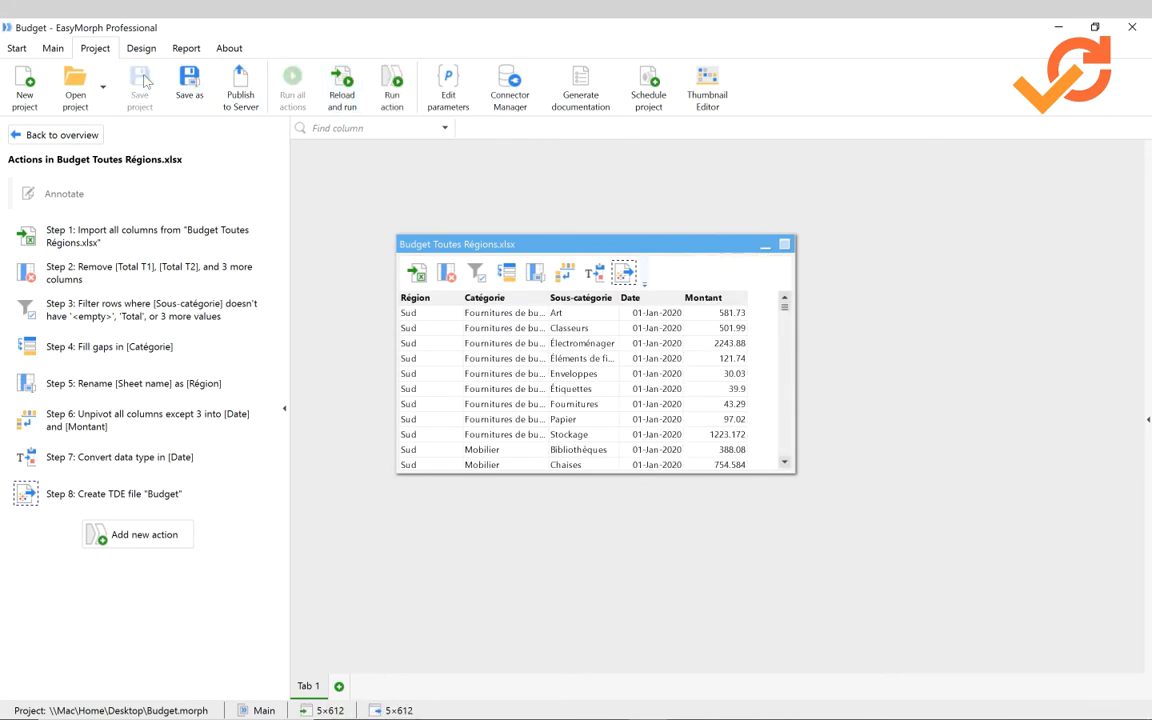
Generate the project documentation, moving texts longer than 10 lines to appendices, and review the documented workflow steps.
click(588, 90)
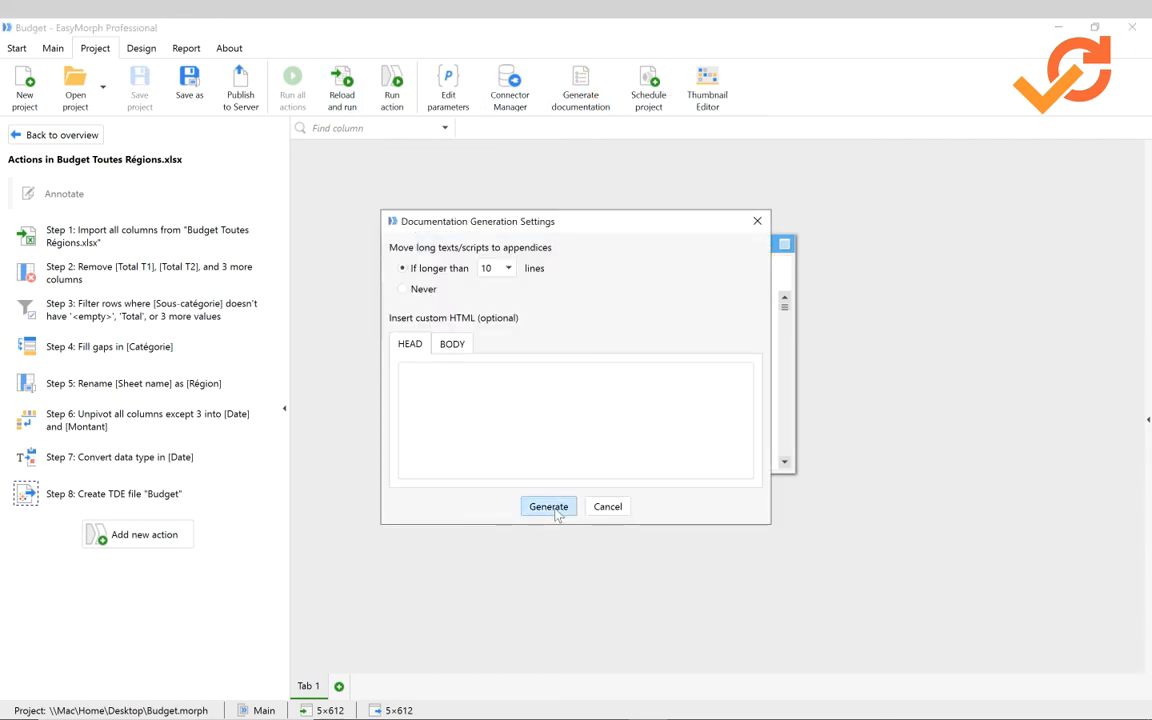
click(556, 510)
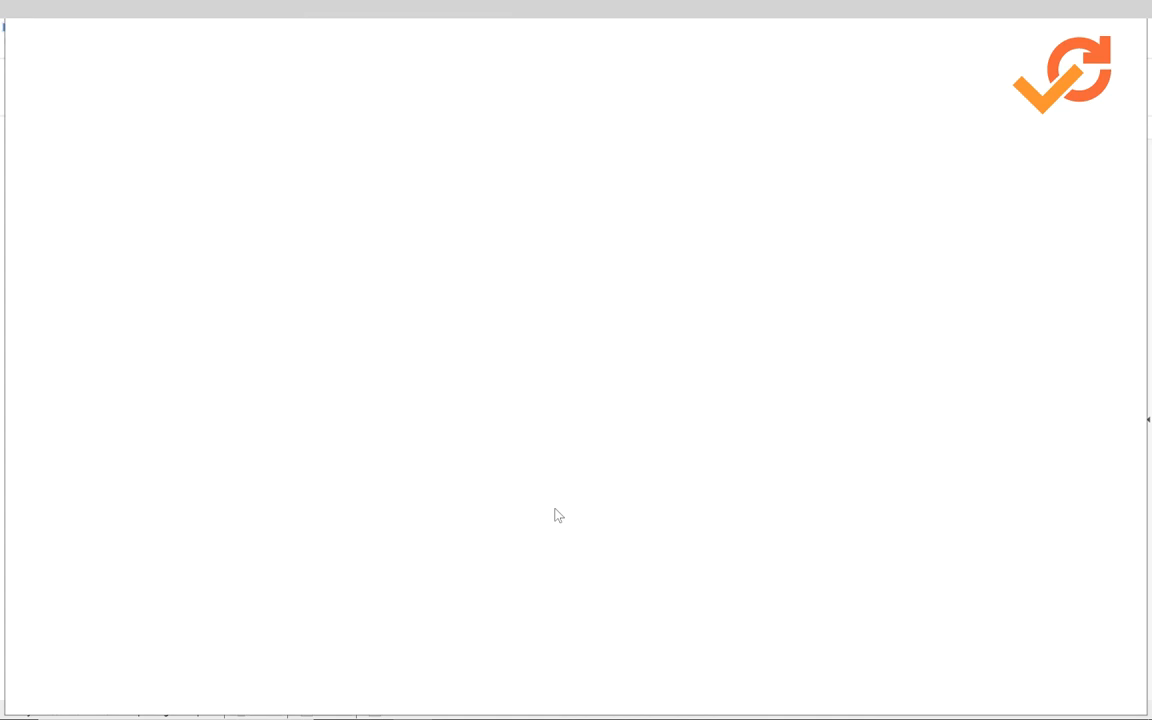
scroll(558, 515, down, 8)
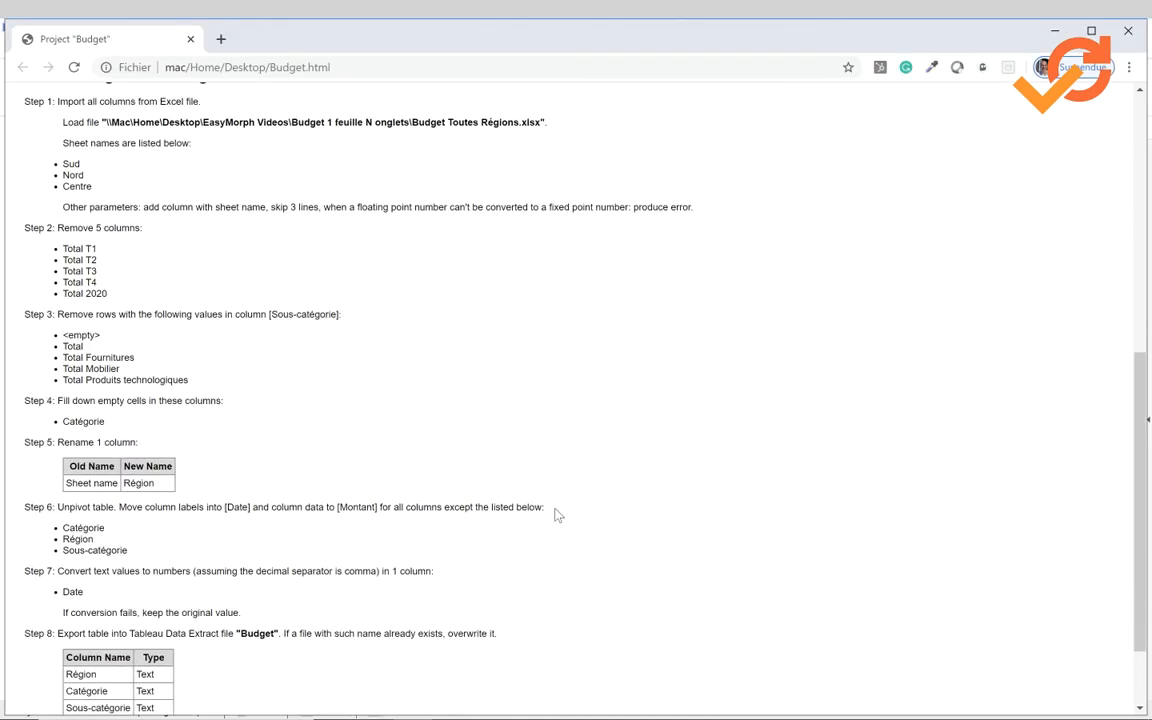